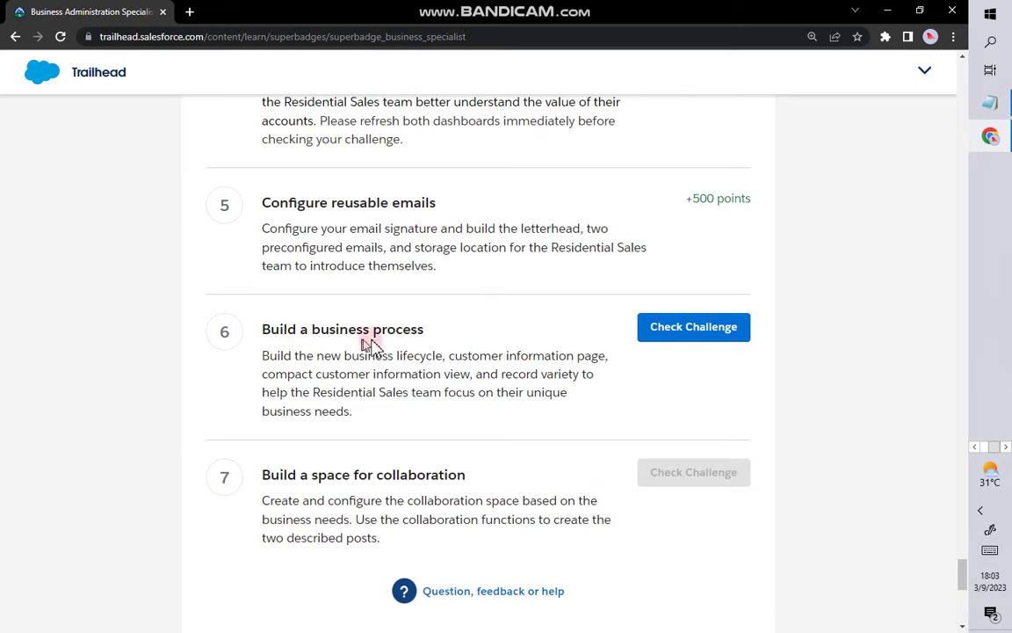
Step: Launch the hands-on Salesforce org from the superbadge page, open Setup for the current app, and close the org's home page
{"action": "scroll", "coordinate": [716, 367], "scroll_direction": "up", "scroll_amount": 9}
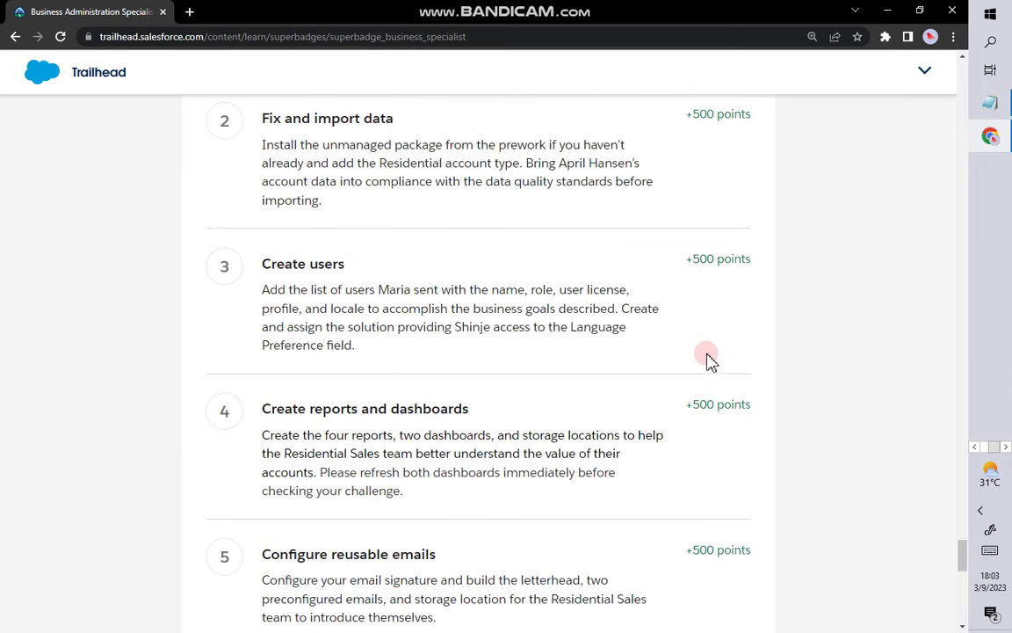
{"action": "left_click", "coordinate": [688, 271]}
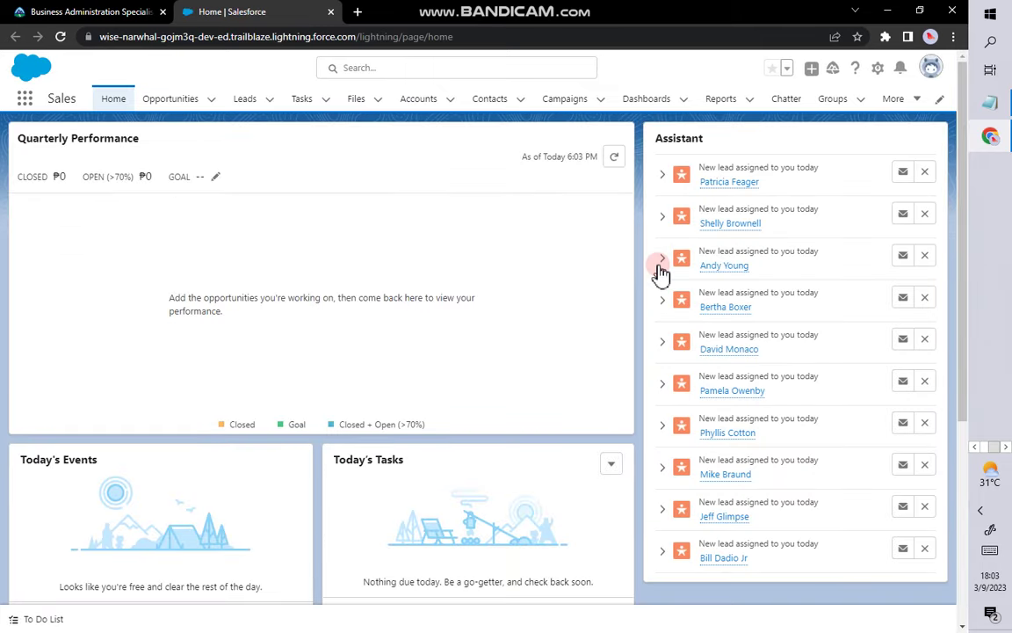
{"action": "left_click", "coordinate": [877, 72]}
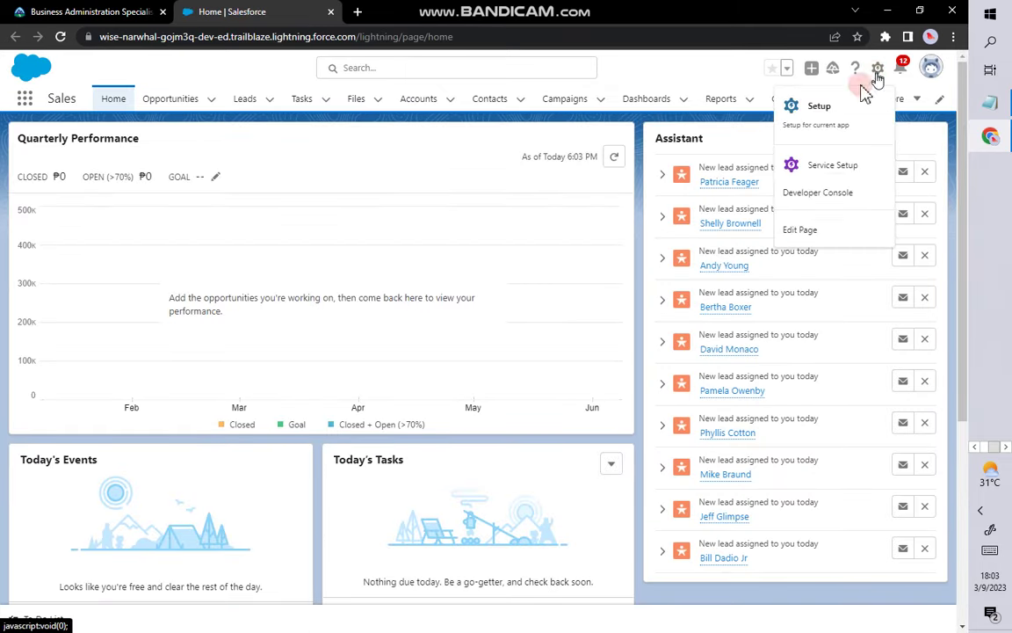
{"action": "left_click", "coordinate": [811, 106]}
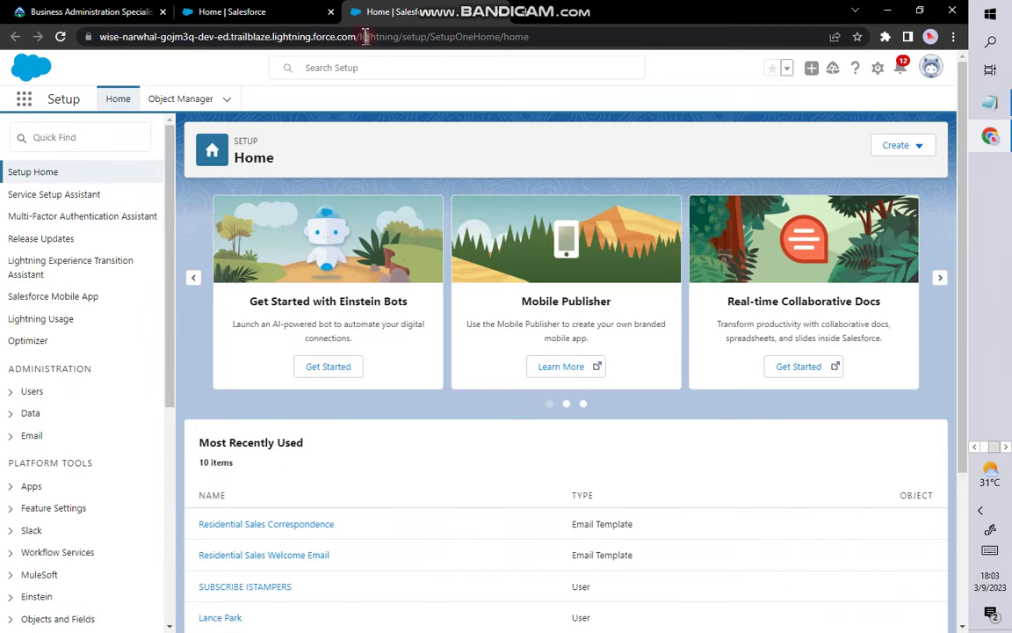
{"action": "left_click", "coordinate": [331, 14]}
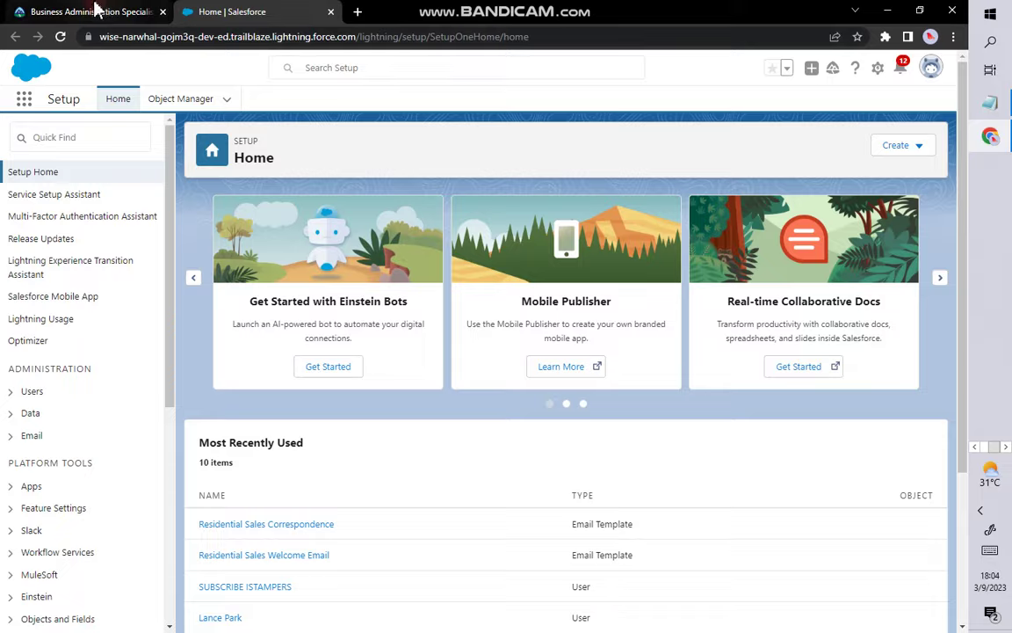
Step: Copy the business lifecycle name Residential Opportunities from the Platform Capabilities requirements on the Trailhead superbadge page
{"action": "left_click", "coordinate": [129, 12]}
{"action": "scroll", "coordinate": [360, 325], "scroll_direction": "up", "scroll_amount": 20}
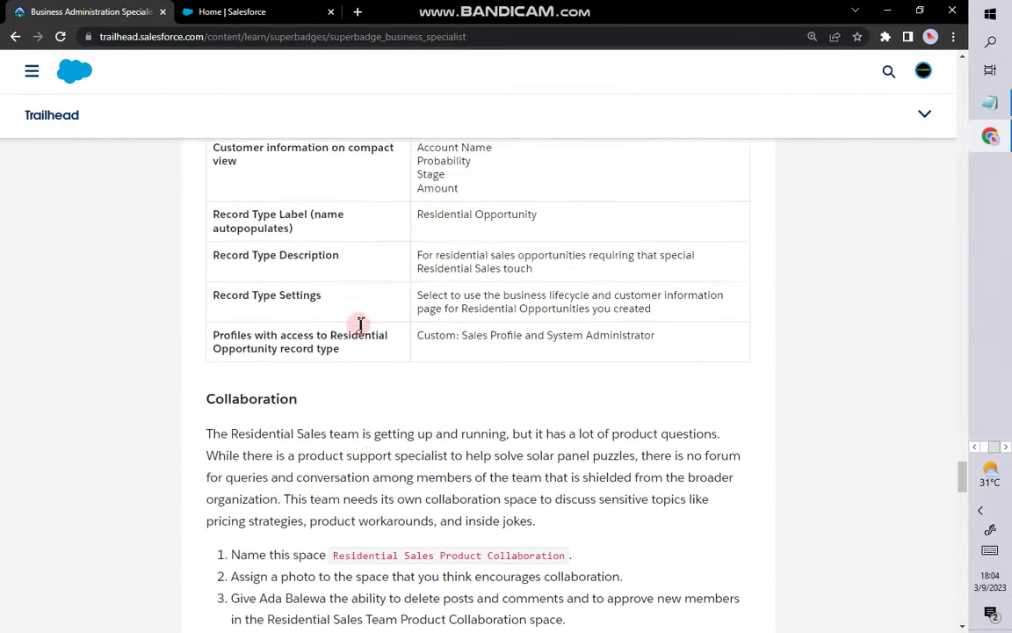
{"action": "scroll", "coordinate": [378, 386], "scroll_direction": "down", "scroll_amount": 2}
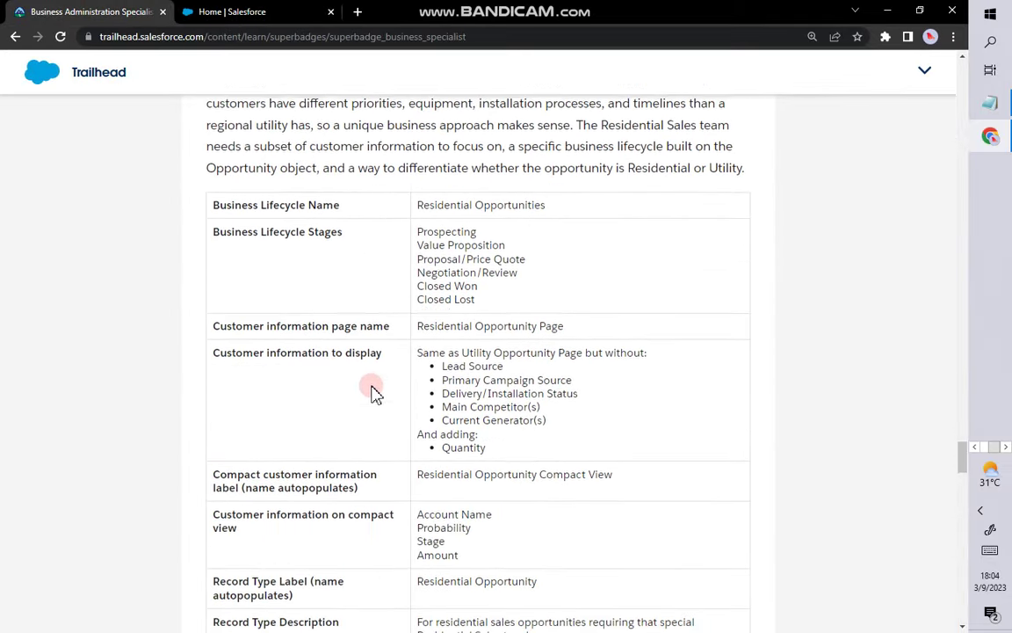
{"action": "scroll", "coordinate": [375, 388], "scroll_direction": "up", "scroll_amount": 4}
{"action": "scroll", "coordinate": [317, 391], "scroll_direction": "up", "scroll_amount": 4}
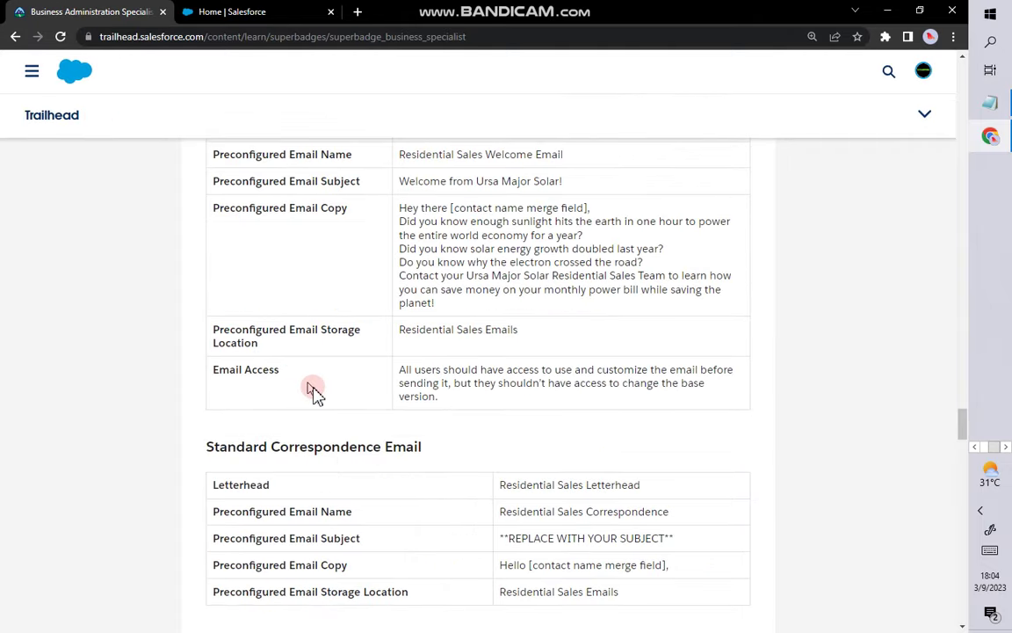
{"action": "scroll", "coordinate": [332, 361], "scroll_direction": "down", "scroll_amount": 5}
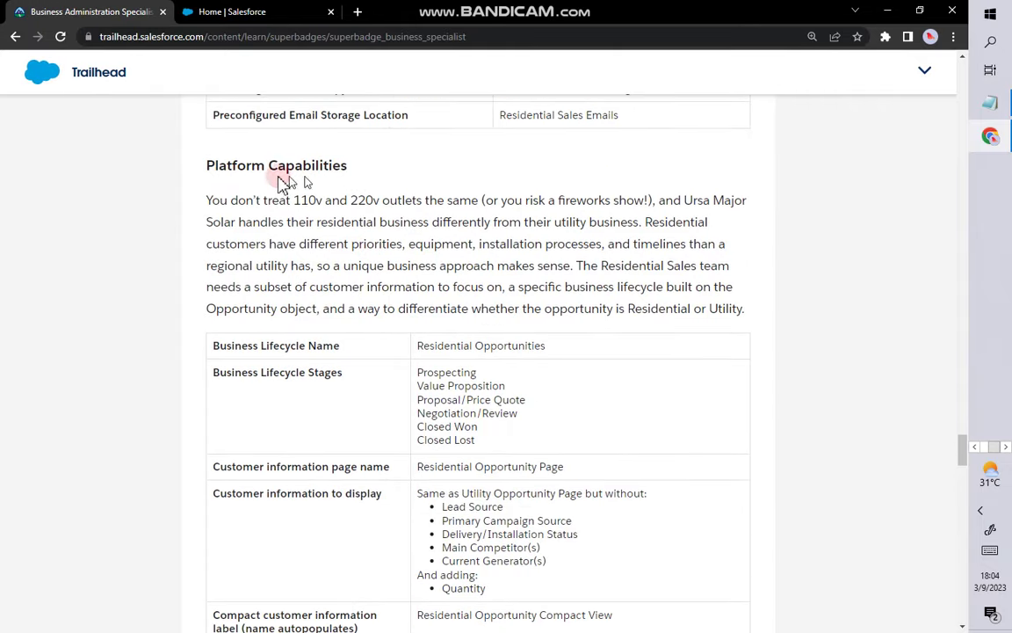
{"action": "scroll", "coordinate": [377, 191], "scroll_direction": "down", "scroll_amount": 1}
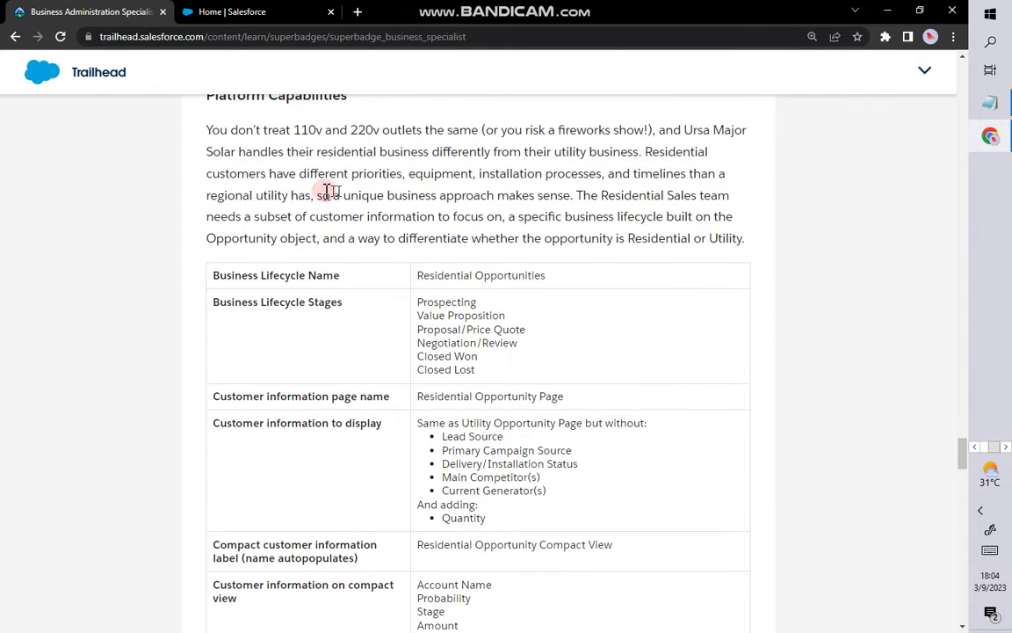
{"action": "scroll", "coordinate": [386, 242], "scroll_direction": "down", "scroll_amount": 1}
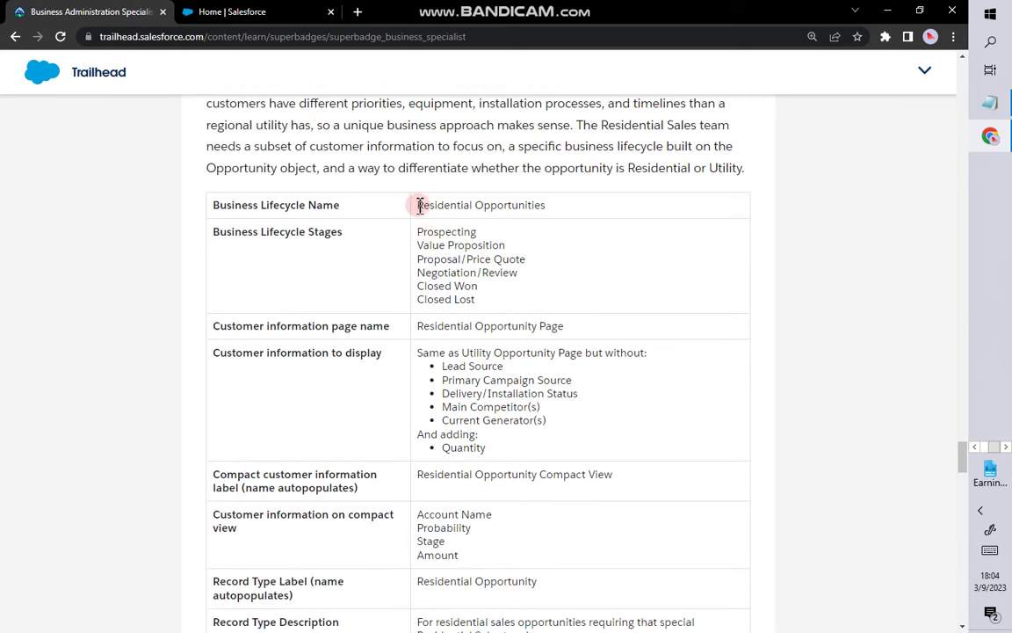
{"action": "left_click_drag", "start_coordinate": [420, 205], "coordinate": [533, 210]}
{"action": "right_click", "coordinate": [549, 213]}
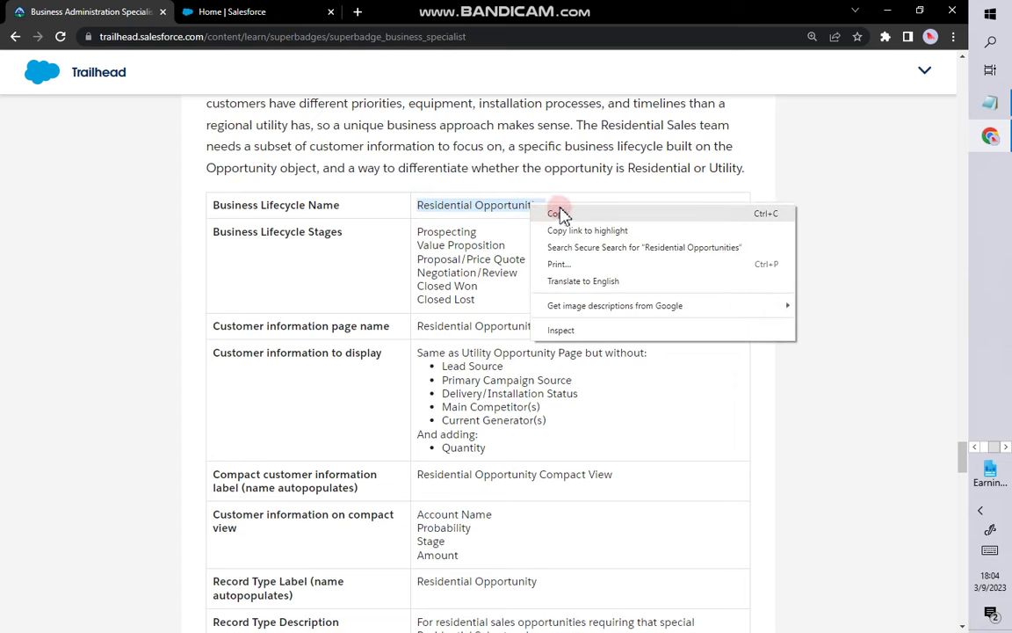
{"action": "left_click", "coordinate": [557, 209]}
Step: Switch back to Salesforce Setup, search for "sales p", and open the Sales Processes page
{"action": "left_click", "coordinate": [281, 11]}
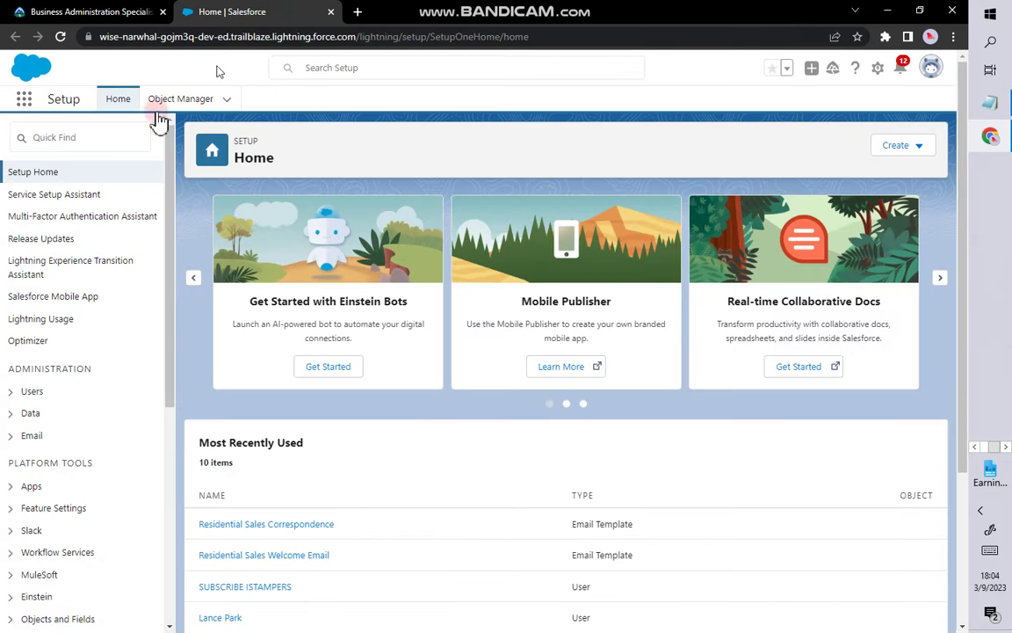
{"action": "left_click", "coordinate": [92, 139]}
{"action": "type", "text": "sa"}
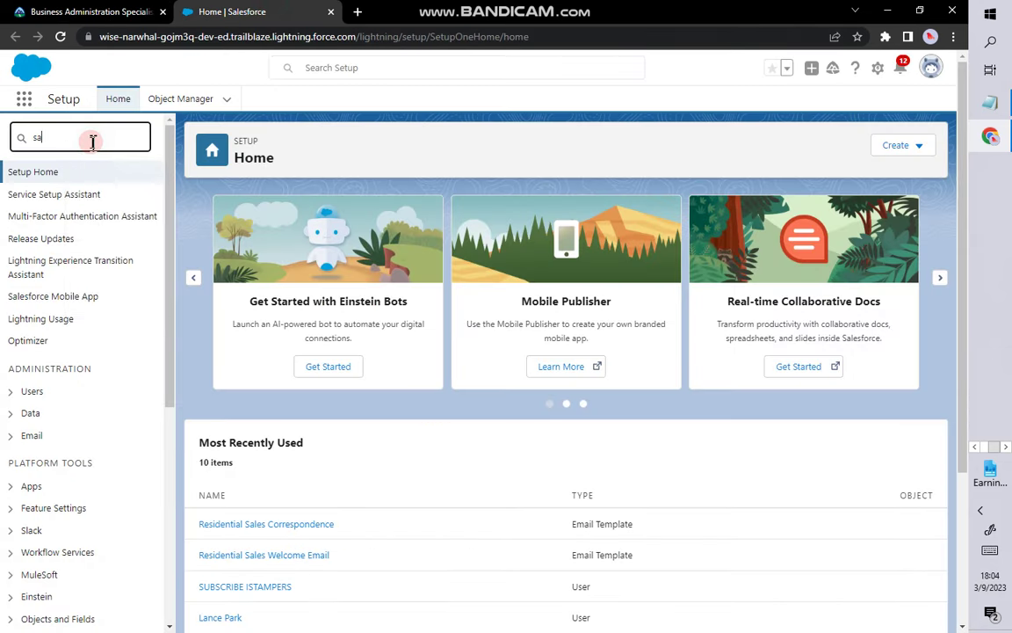
{"action": "type", "text": "les p"}
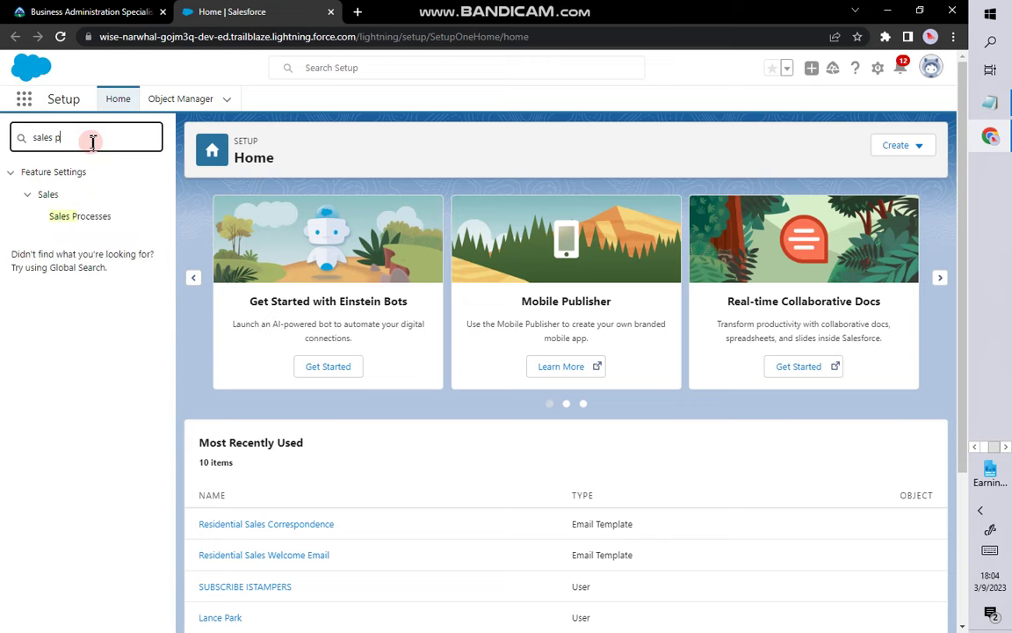
{"action": "left_click", "coordinate": [86, 219]}
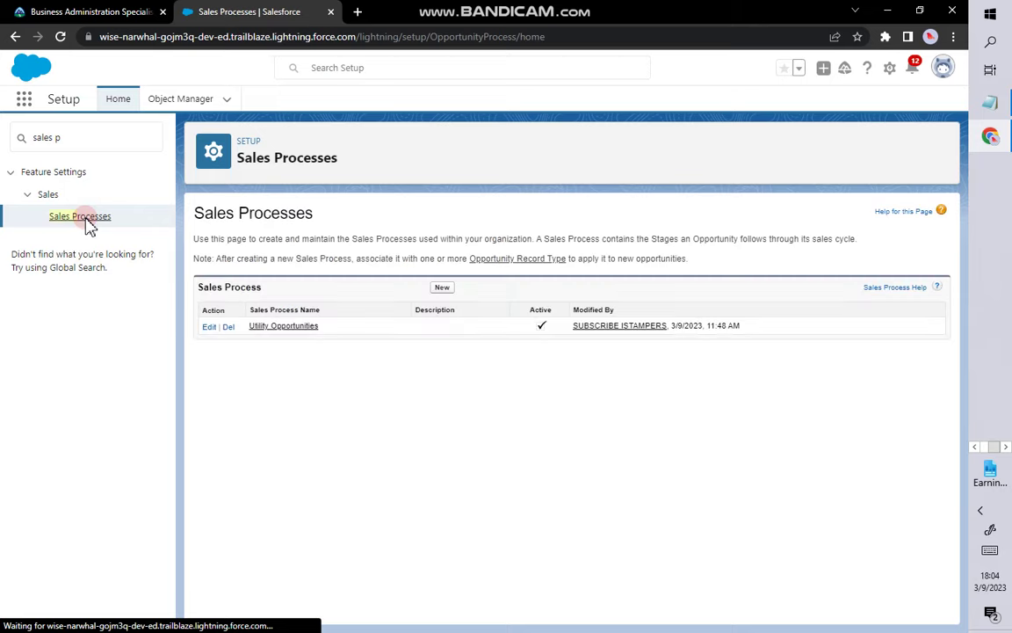
Step: Create and save a sales process named Residential Opportunities based on the existing Master process
{"action": "left_click", "coordinate": [442, 289]}
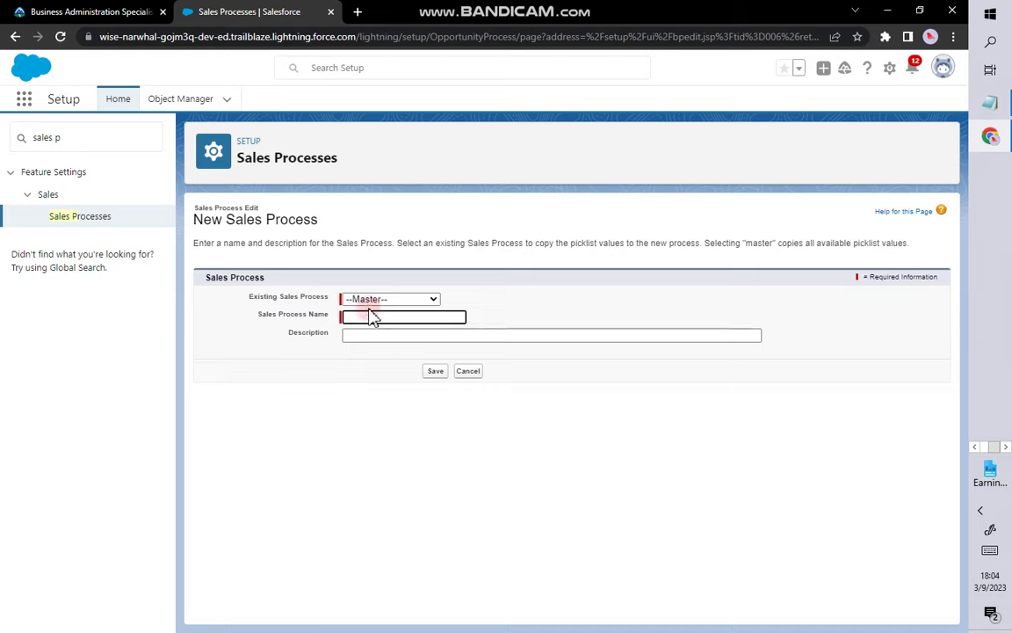
{"action": "left_click", "coordinate": [387, 314]}
{"action": "right_click", "coordinate": [391, 317]}
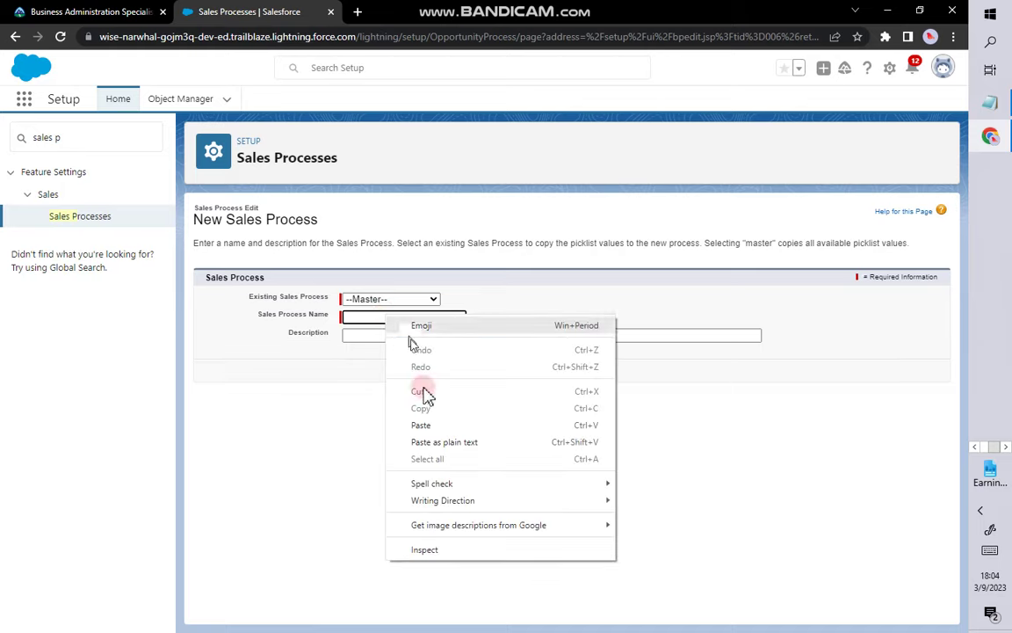
{"action": "left_click", "coordinate": [422, 422]}
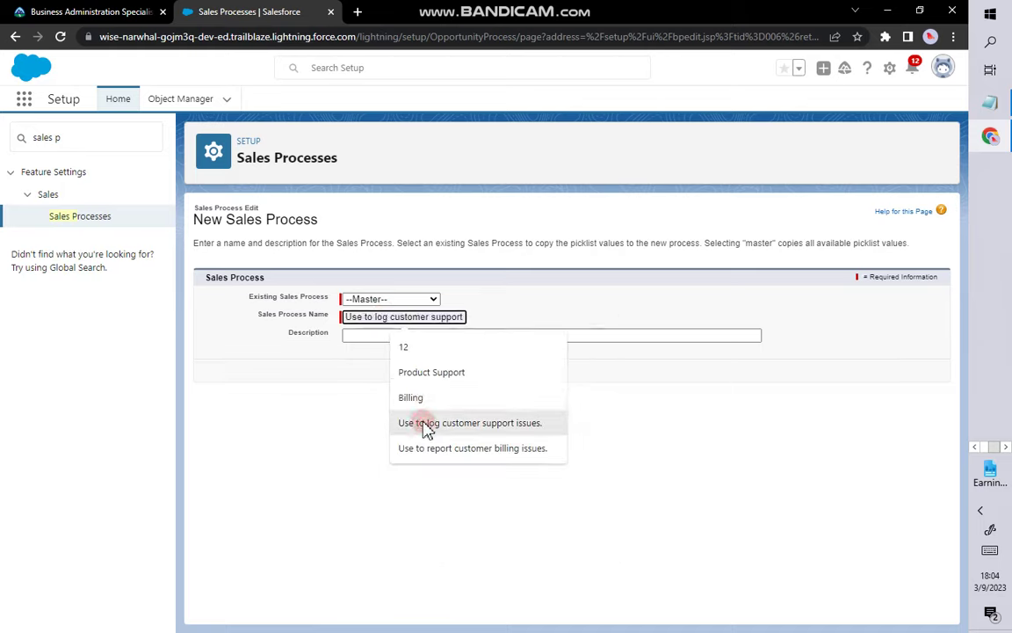
{"action": "left_click", "coordinate": [356, 335]}
{"action": "left_click", "coordinate": [284, 429]}
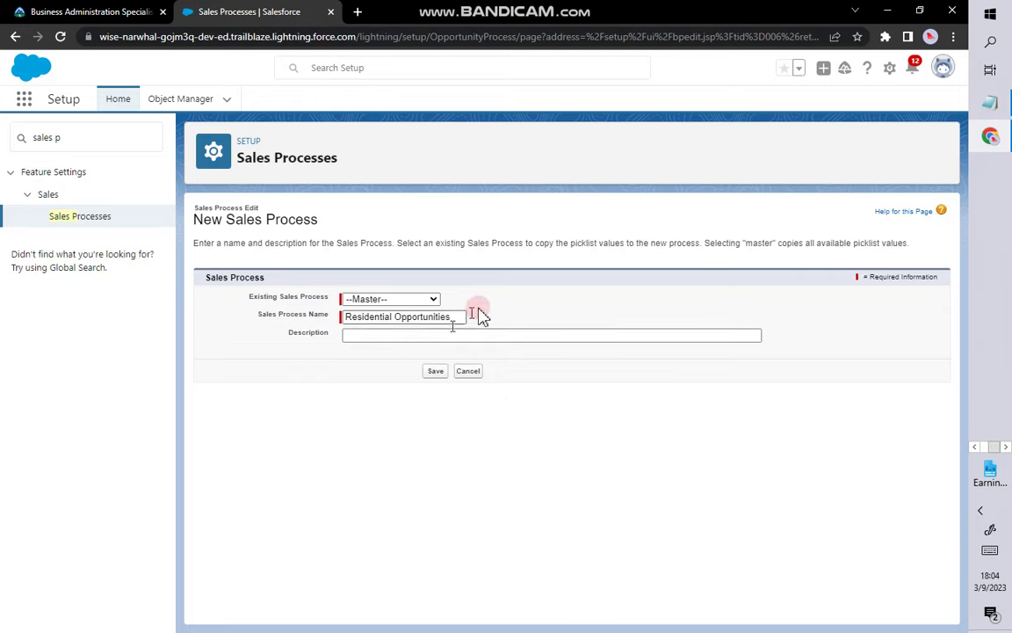
{"action": "left_click", "coordinate": [432, 371]}
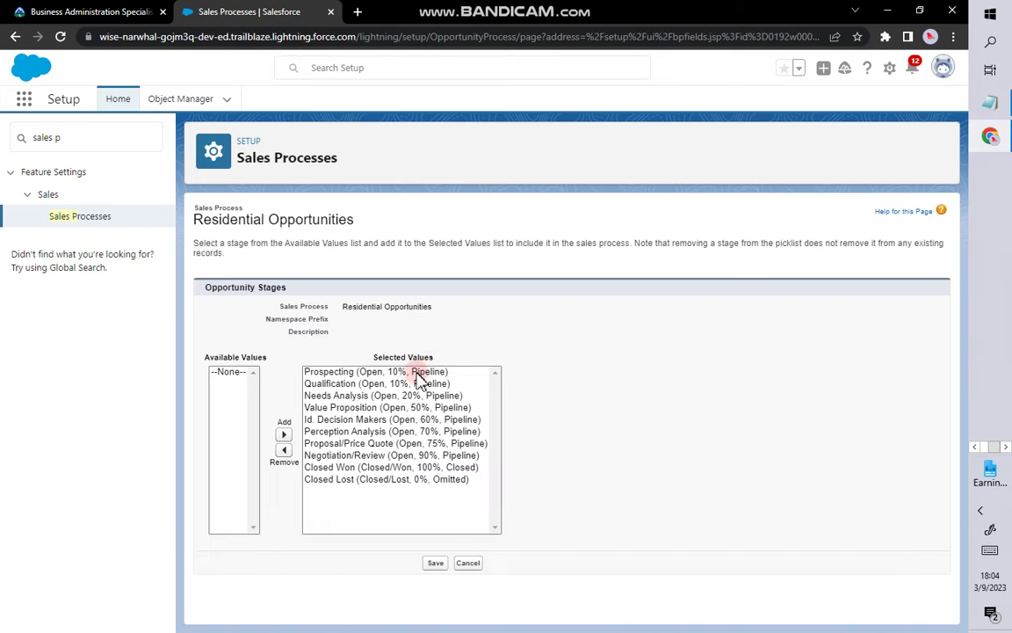
Step: Remove Qualification, Needs Analysis, Id. Decision Makers and Perception Analysis from the process's selected stages and save the sales process
{"action": "left_click", "coordinate": [316, 385]}
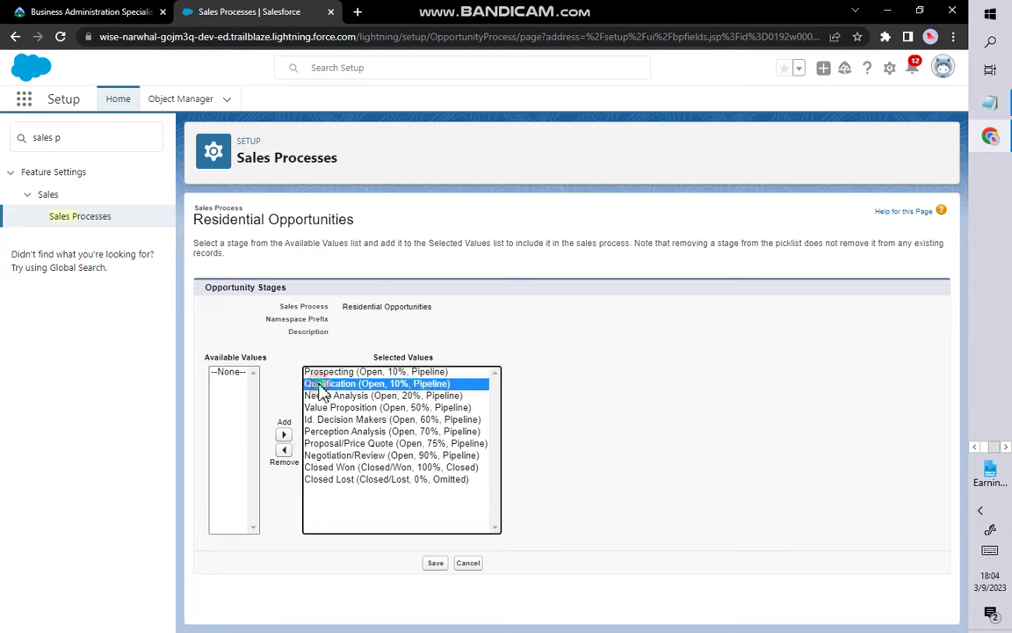
{"action": "left_click", "coordinate": [284, 449]}
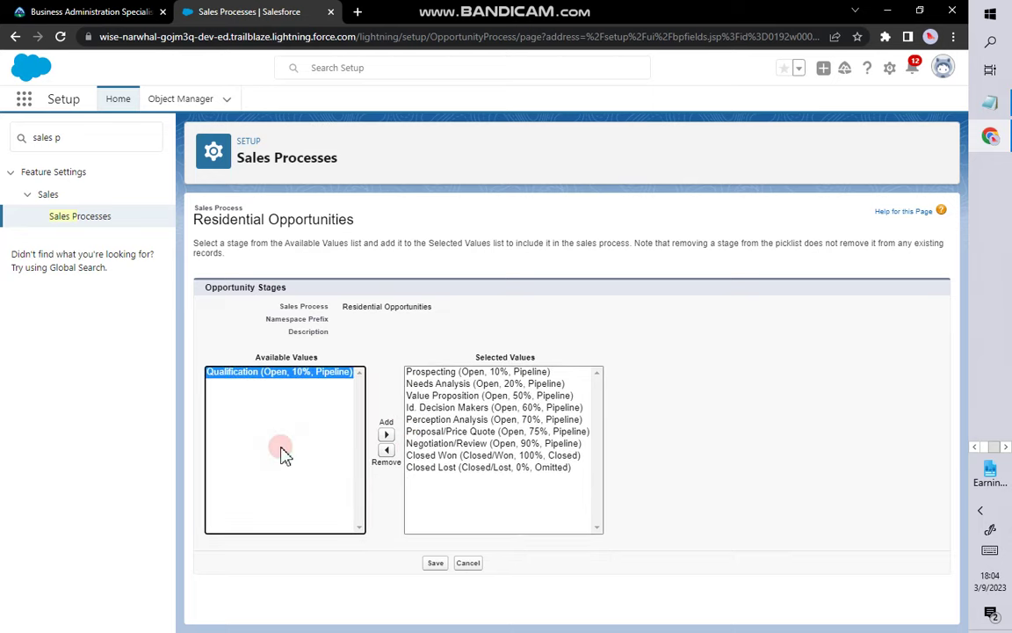
{"action": "left_click", "coordinate": [439, 384]}
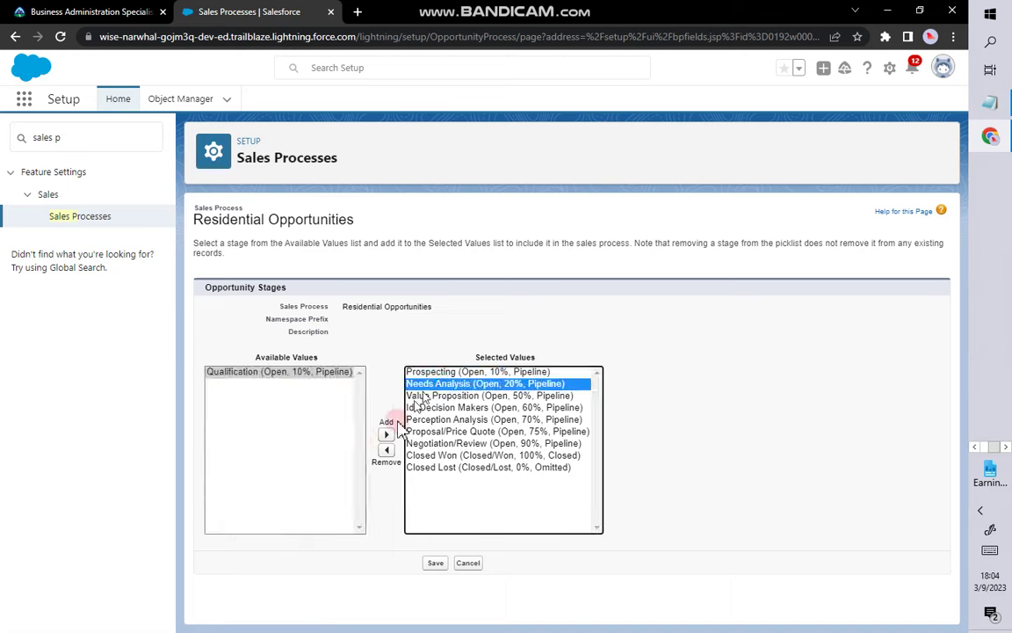
{"action": "left_click", "coordinate": [385, 454]}
{"action": "left_click", "coordinate": [448, 397]}
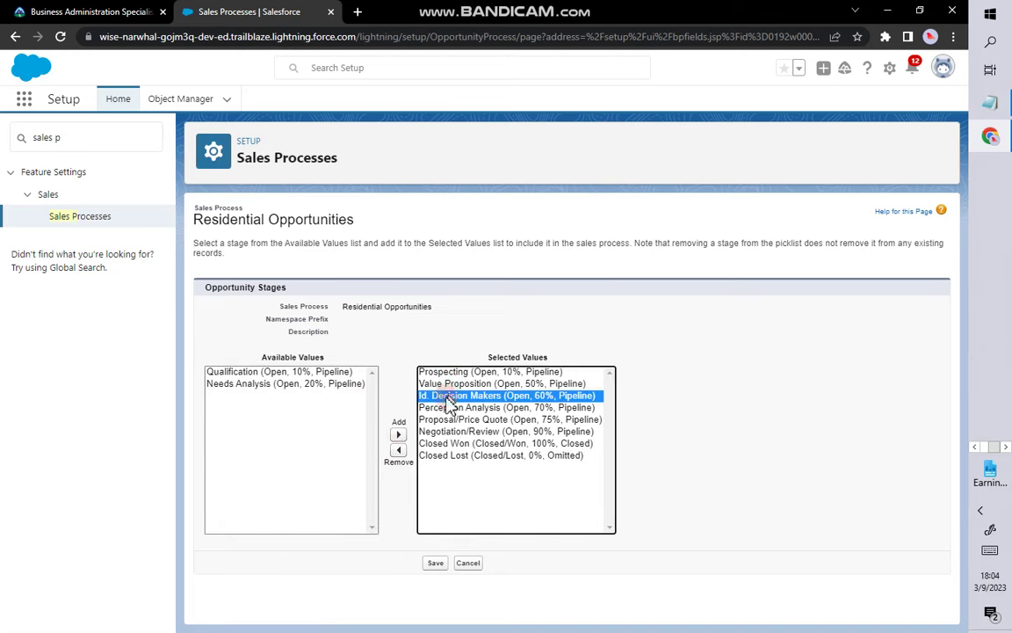
{"action": "left_click", "coordinate": [400, 449]}
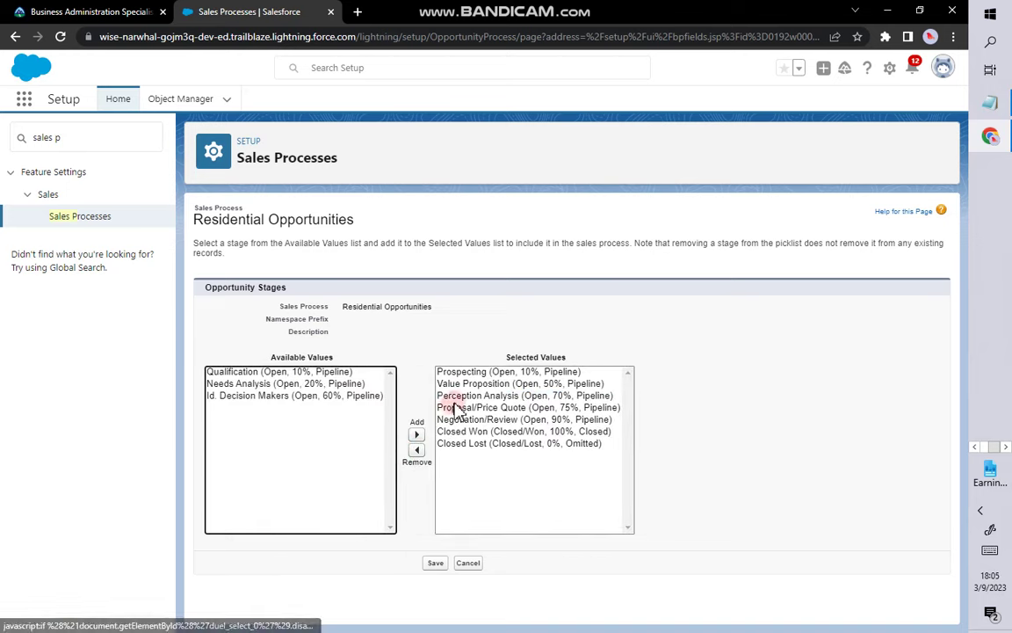
{"action": "left_click", "coordinate": [455, 397]}
{"action": "left_click", "coordinate": [418, 450]}
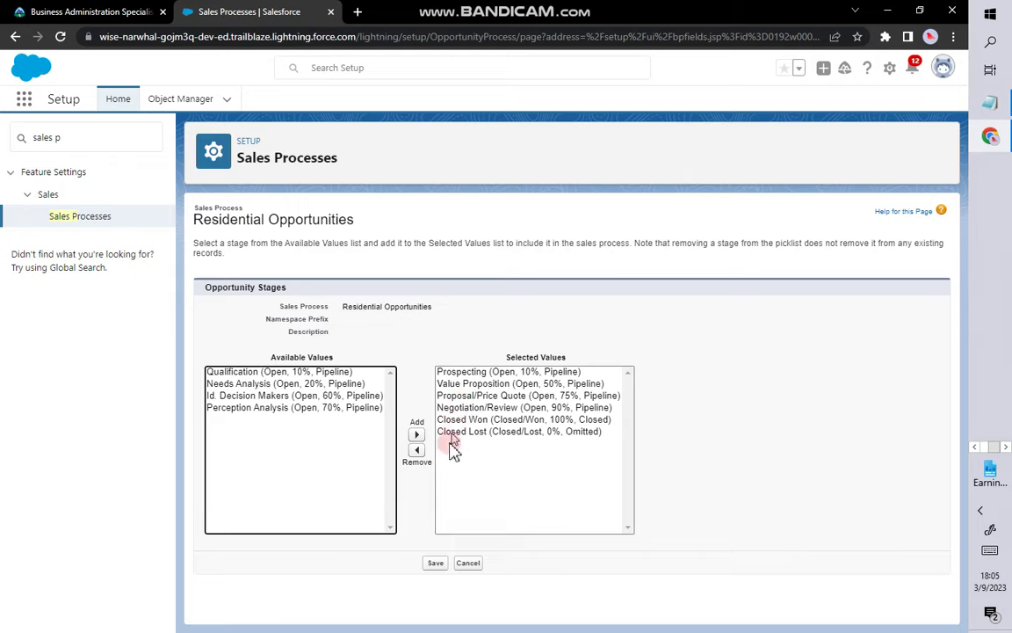
{"action": "left_click", "coordinate": [438, 564]}
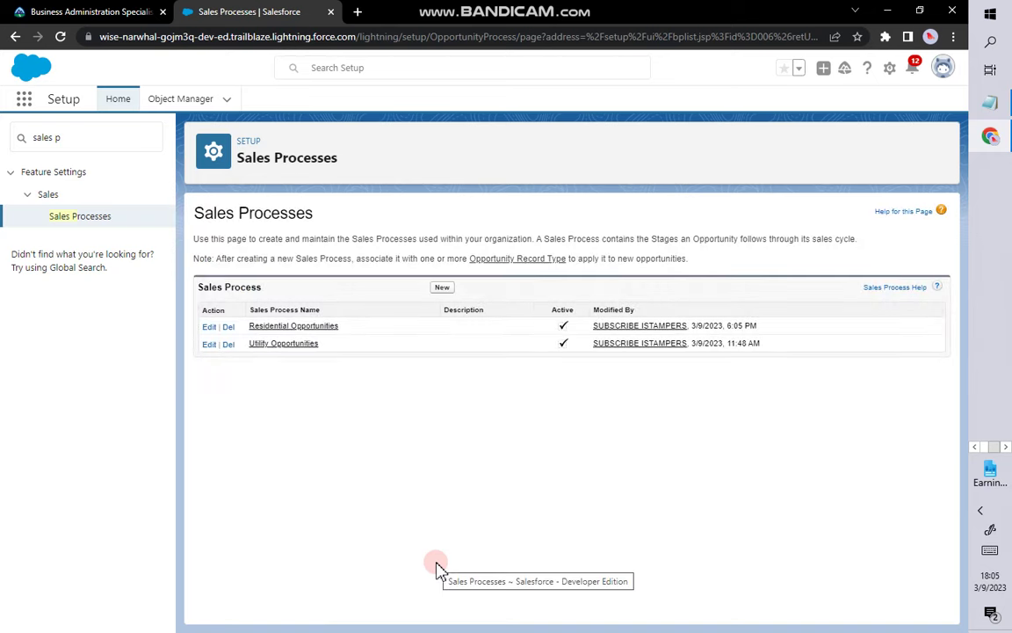
Step: Open the Object Manager and copy the customer information page name Residential Opportunity Page from the Trailhead requirements table
{"action": "left_click", "coordinate": [173, 102]}
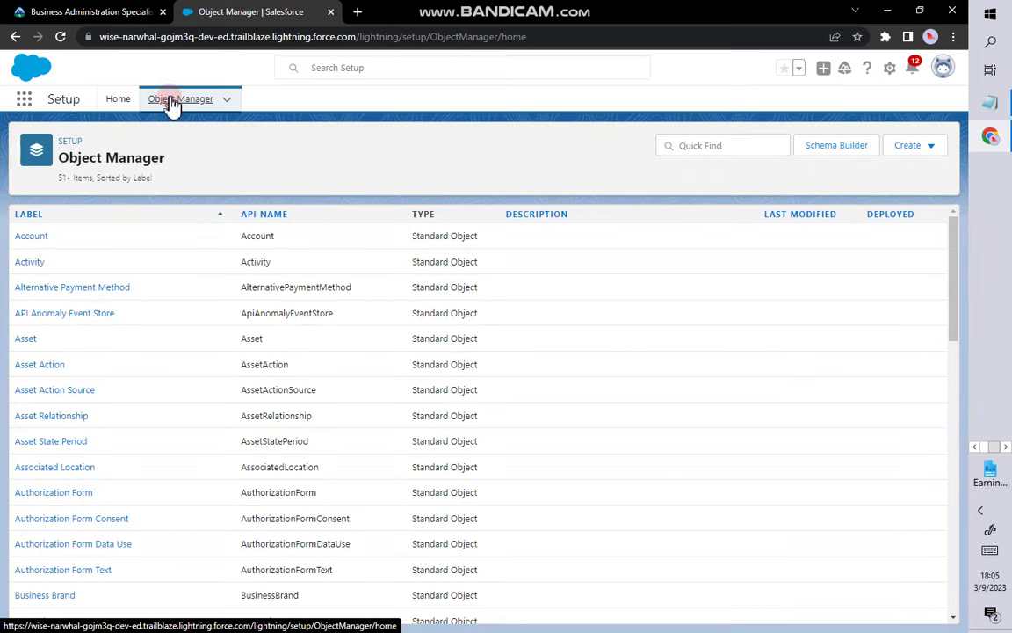
{"action": "left_click", "coordinate": [118, 7]}
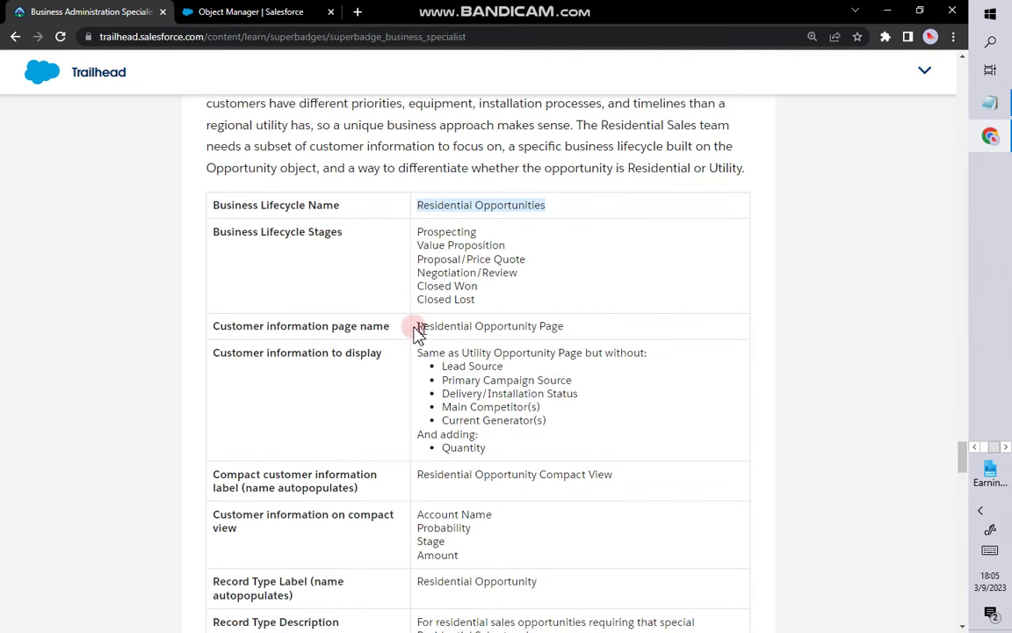
{"action": "left_click_drag", "start_coordinate": [419, 325], "coordinate": [560, 325]}
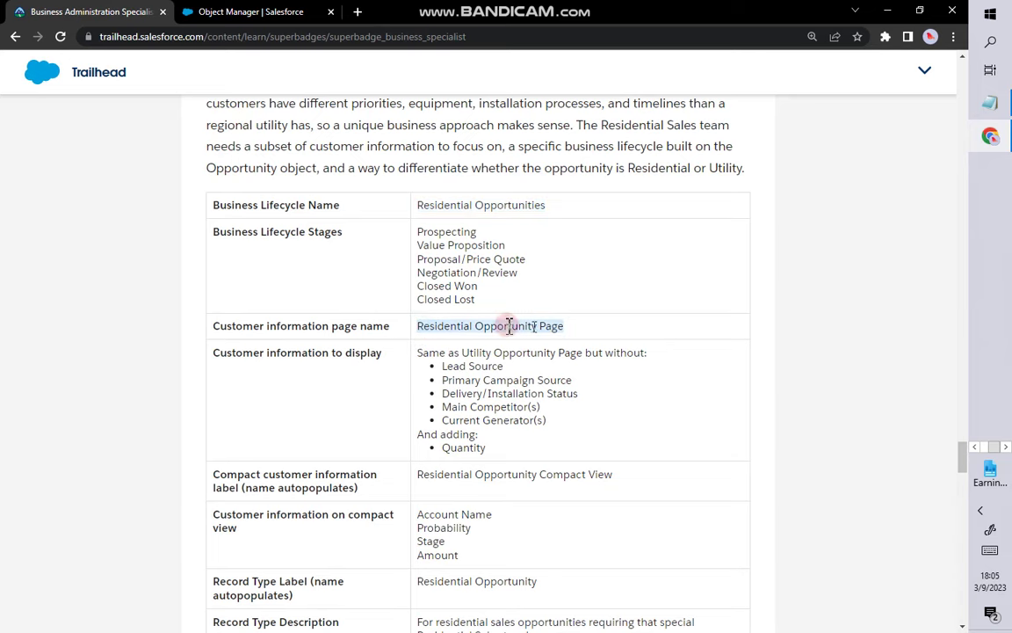
{"action": "right_click", "coordinate": [509, 327]}
{"action": "left_click", "coordinate": [538, 336]}
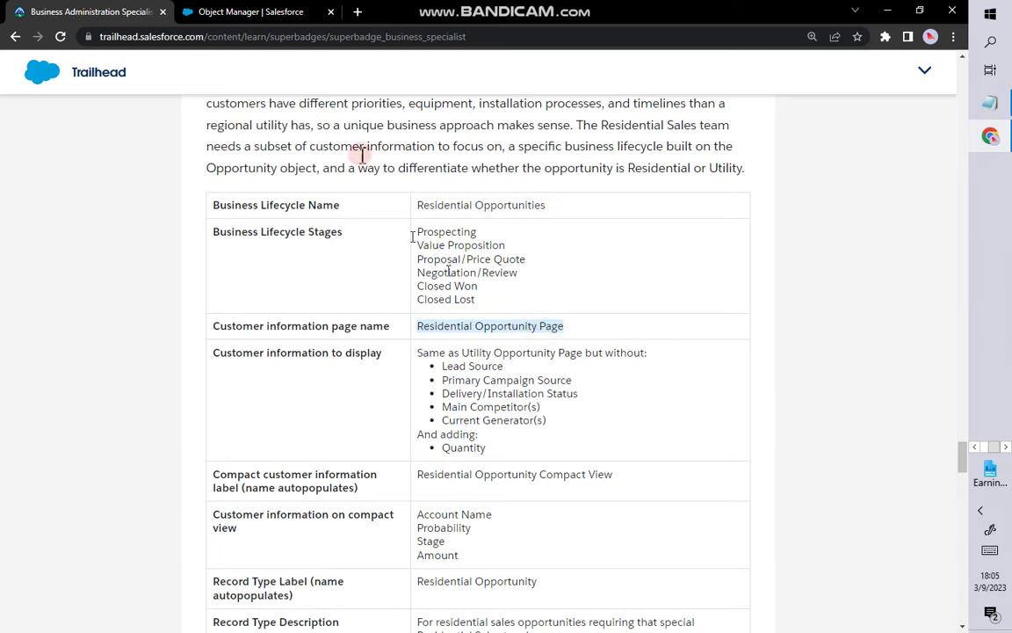
Step: Switch back to Salesforce Setup, search the Object Manager for "oppo", and open the Opportunity object's page layouts
{"action": "left_click", "coordinate": [293, 9]}
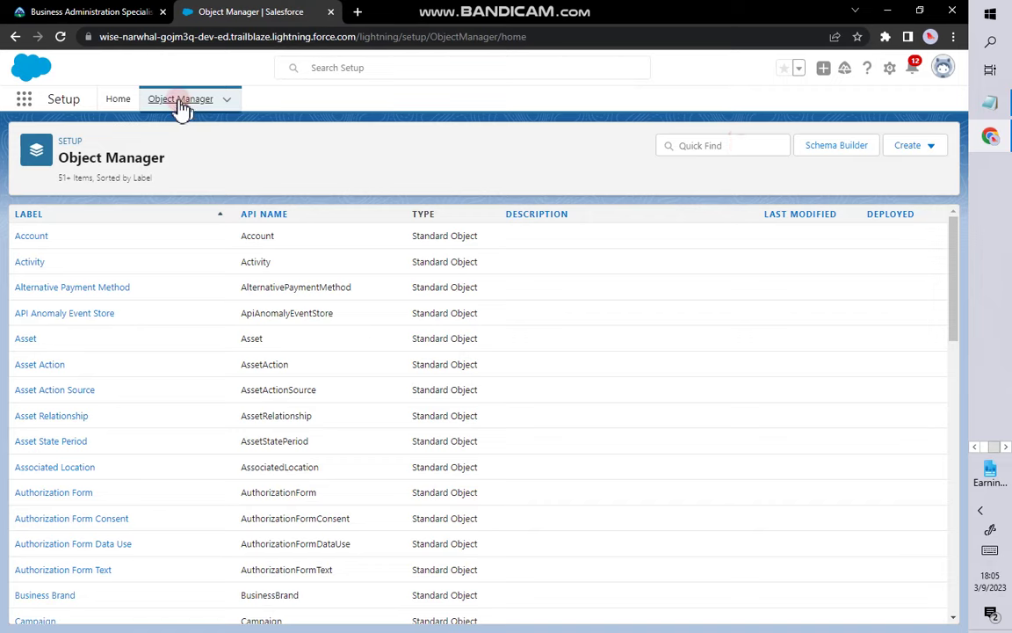
{"action": "left_click", "coordinate": [176, 104]}
{"action": "left_click", "coordinate": [713, 146]}
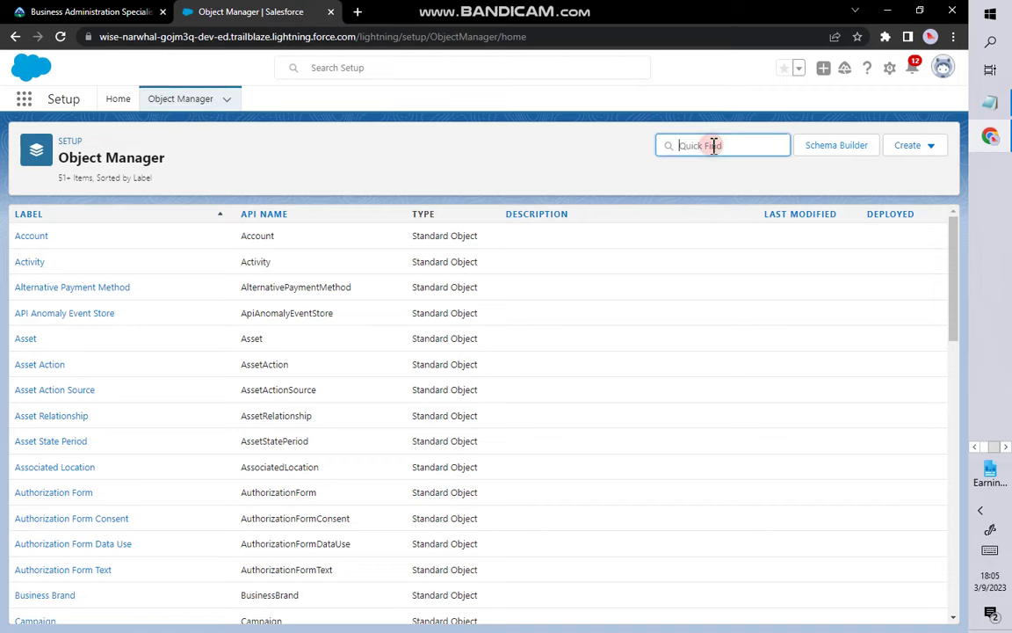
{"action": "type", "text": "oppo"}
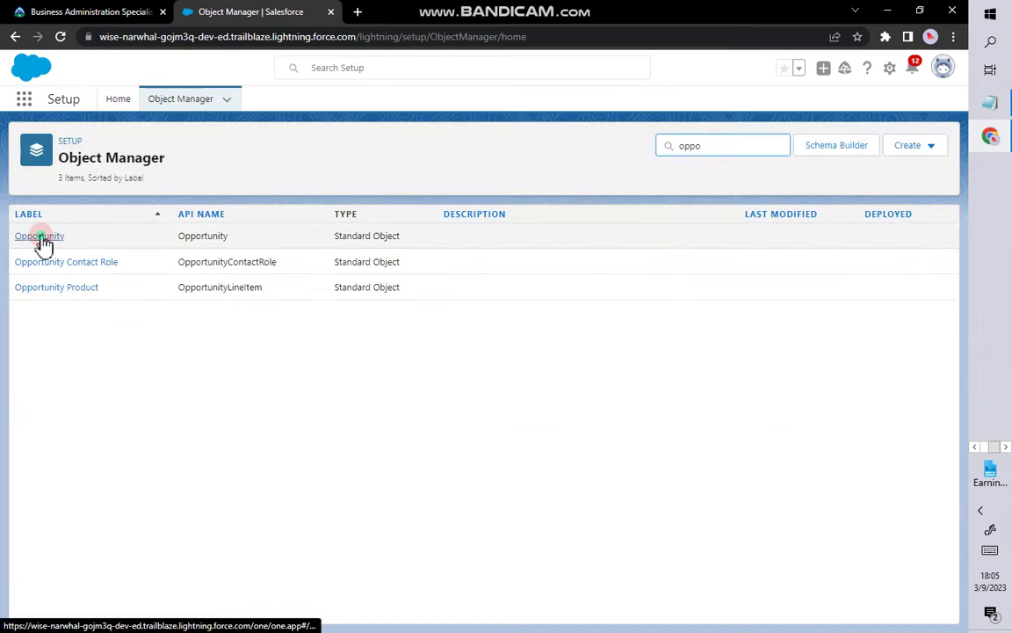
{"action": "left_click", "coordinate": [40, 237]}
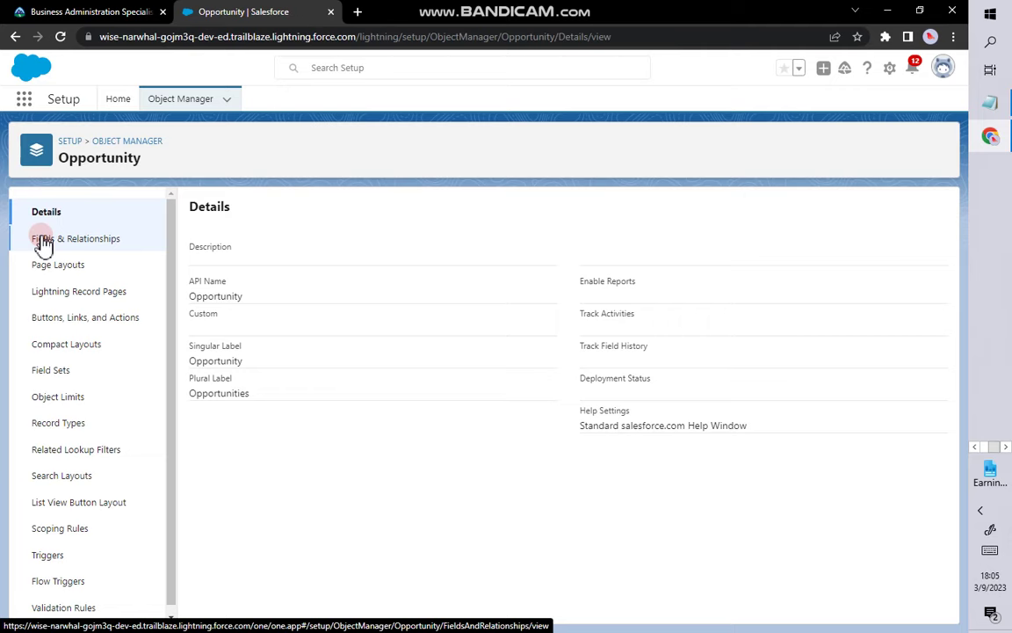
{"action": "left_click", "coordinate": [63, 272]}
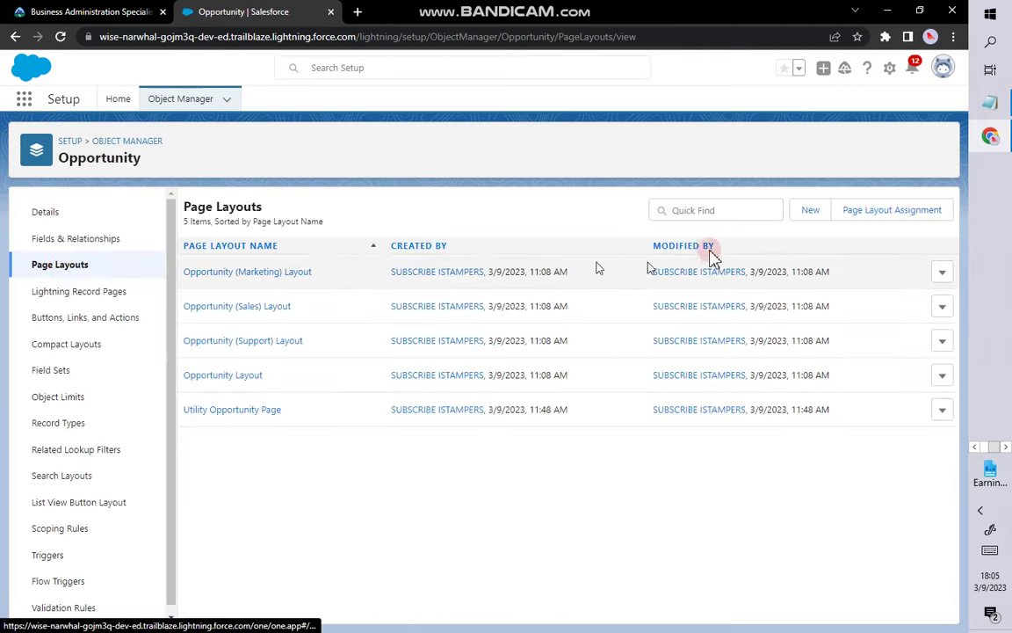
Step: Create and save an Opportunity page layout named Residential Opportunity Page without cloning an existing layout
{"action": "left_click", "coordinate": [816, 213]}
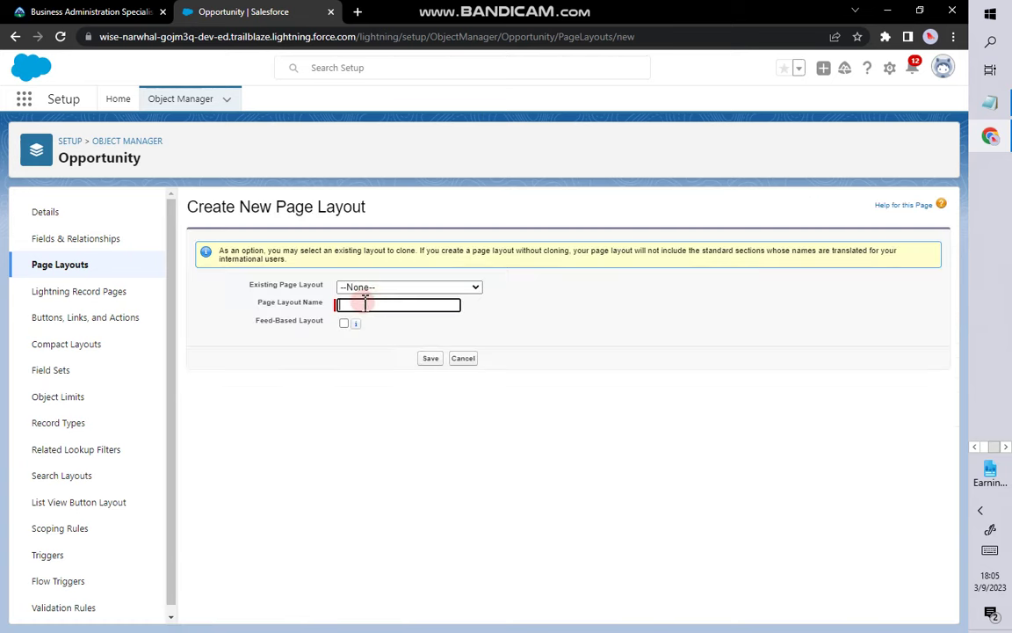
{"action": "right_click", "coordinate": [366, 305]}
{"action": "left_click", "coordinate": [395, 420]}
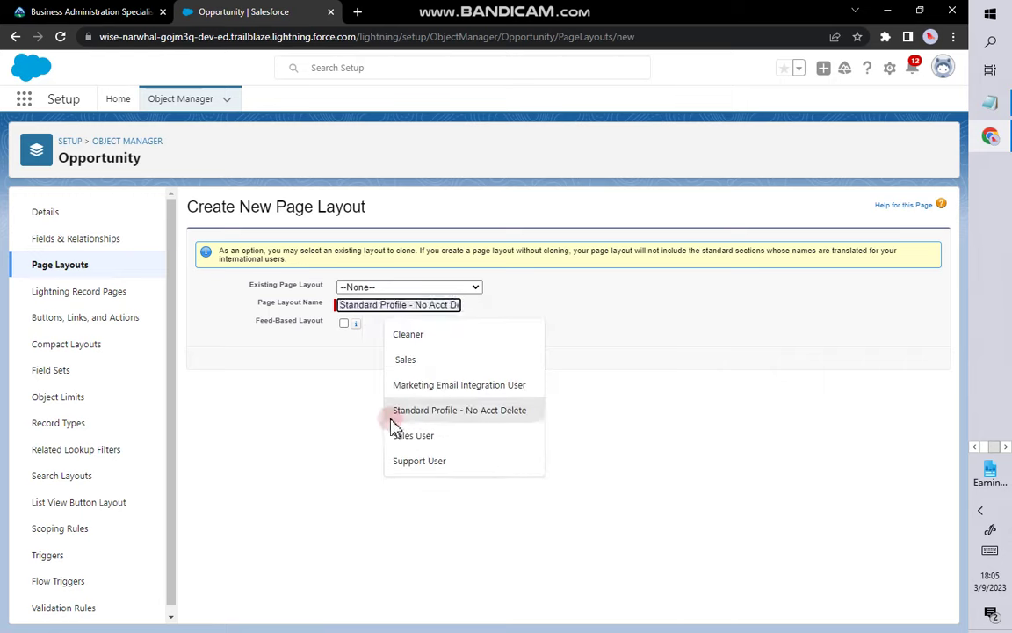
{"action": "left_click", "coordinate": [289, 386]}
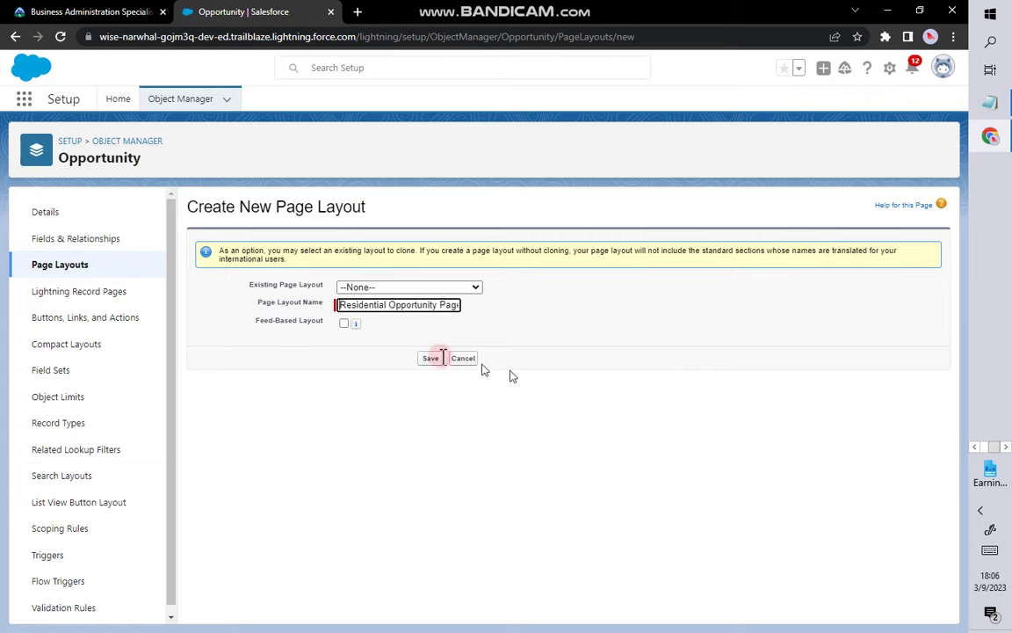
{"action": "left_click", "coordinate": [431, 359]}
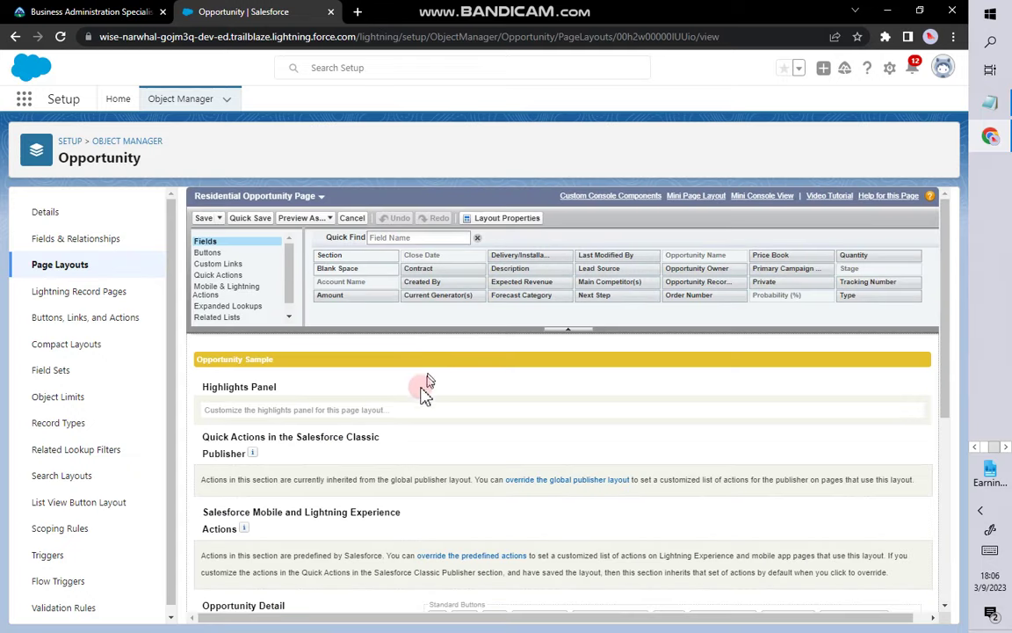
Step: Switch to the Trailhead requirements table and copy the name of the field to add, Quantity
{"action": "scroll", "coordinate": [453, 388], "scroll_direction": "down", "scroll_amount": 4}
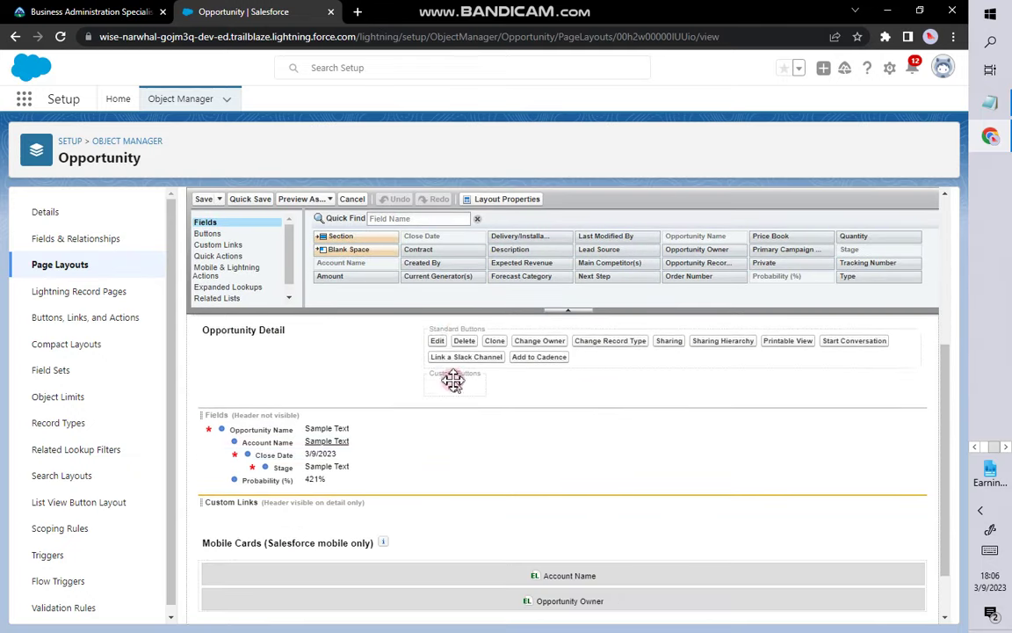
{"action": "scroll", "coordinate": [422, 369], "scroll_direction": "up", "scroll_amount": 5}
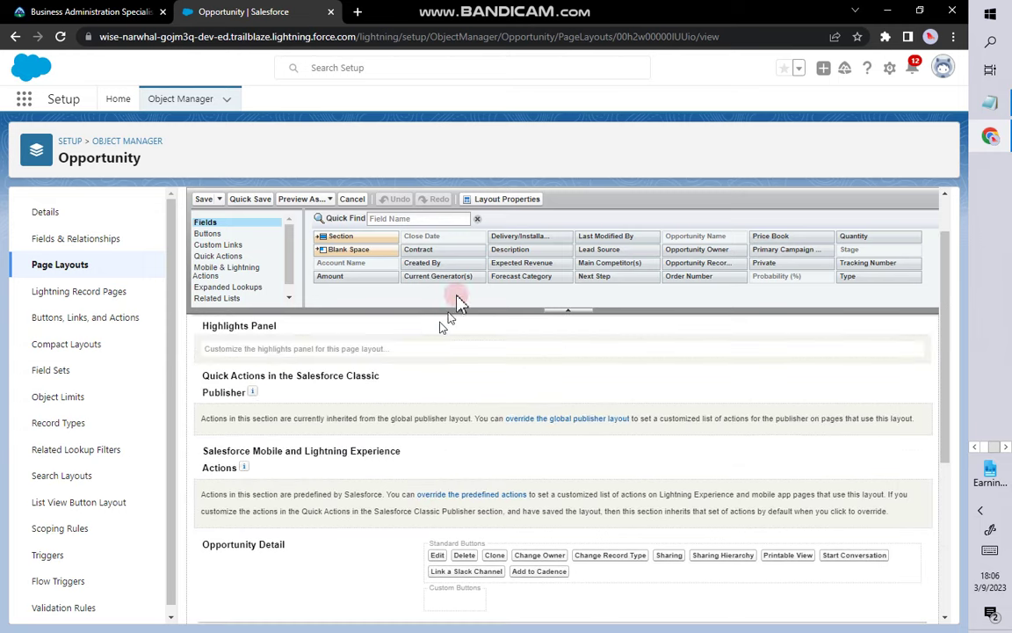
{"action": "left_click", "coordinate": [75, 12]}
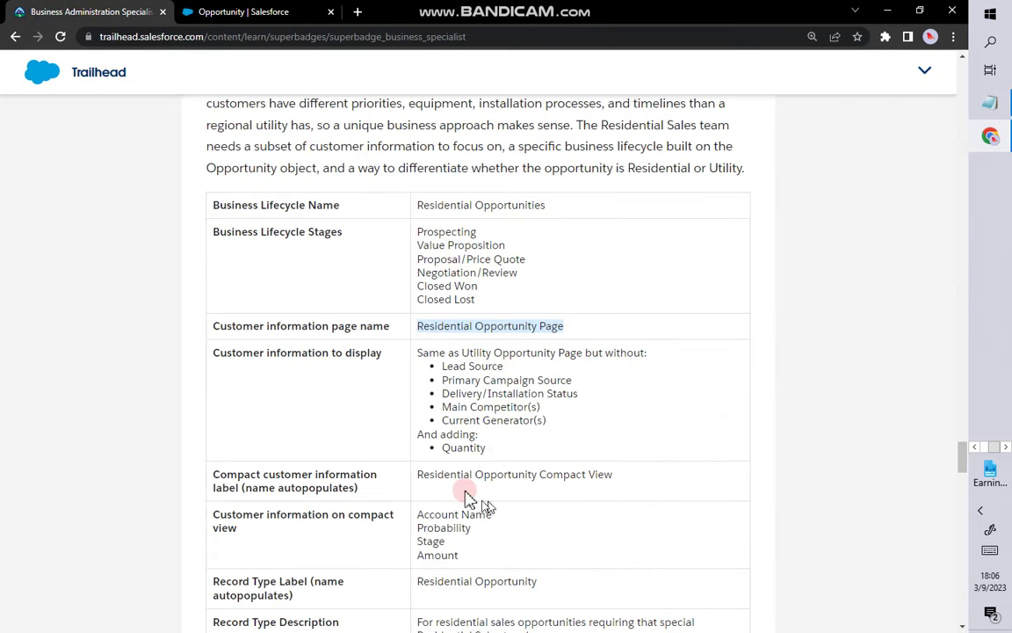
{"action": "left_click_drag", "start_coordinate": [441, 448], "coordinate": [493, 460]}
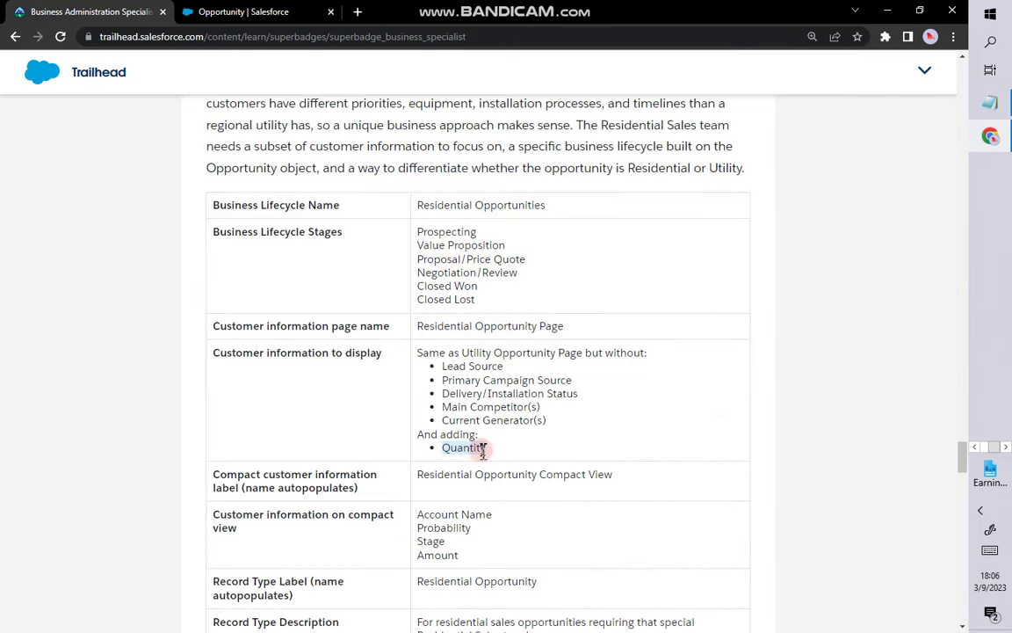
{"action": "right_click", "coordinate": [482, 450]}
{"action": "left_click", "coordinate": [507, 459]}
Step: Back in Salesforce, find the Quantity field, place it above Opportunity Name in the layout's Fields section, and save the layout
{"action": "left_click", "coordinate": [272, 9]}
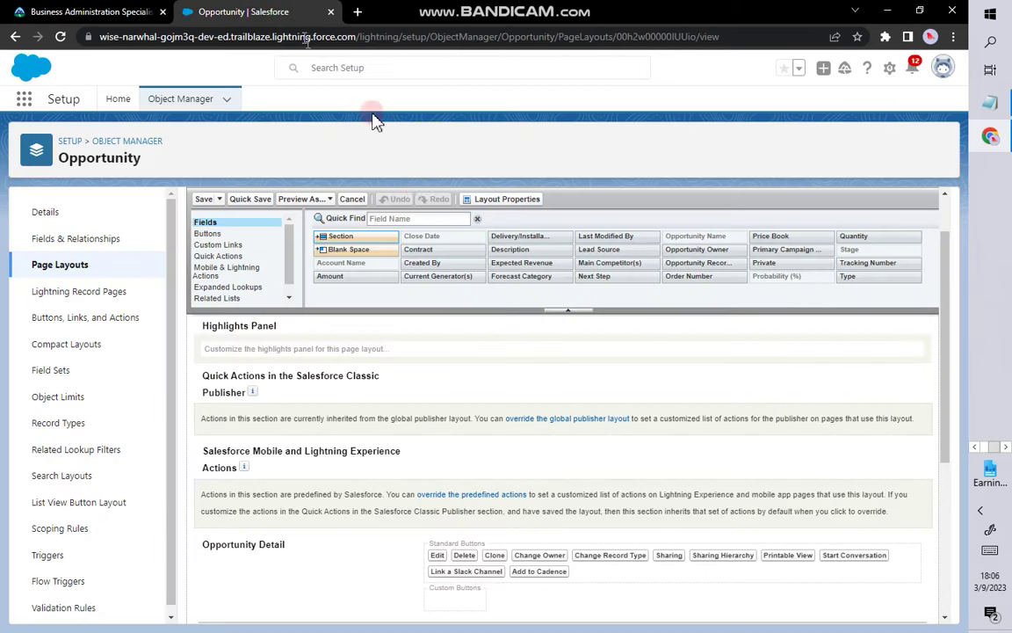
{"action": "left_click", "coordinate": [418, 219]}
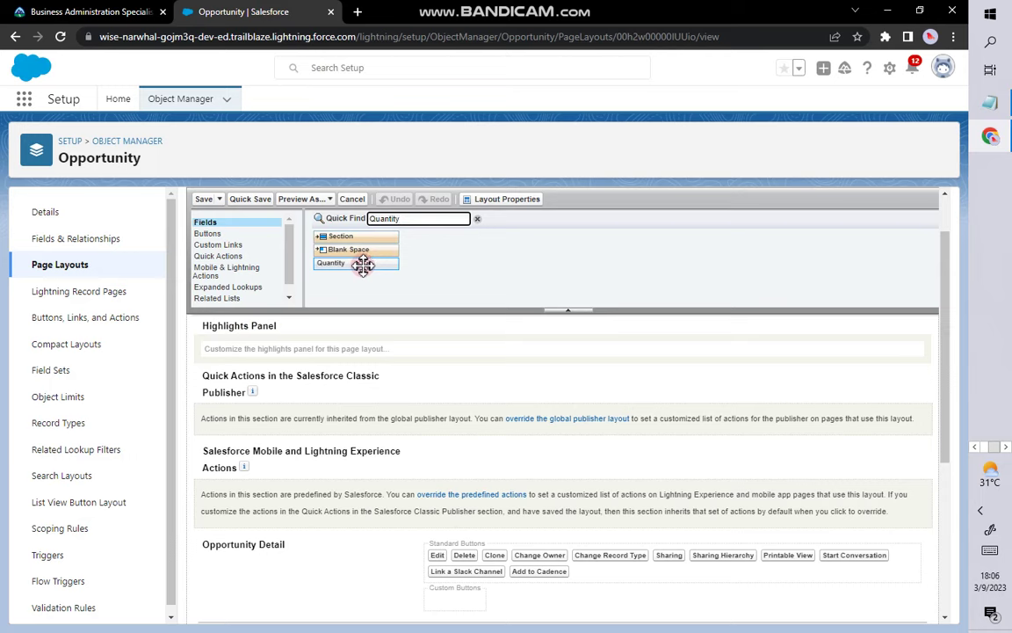
{"action": "left_click_drag", "start_coordinate": [363, 265], "coordinate": [293, 431]}
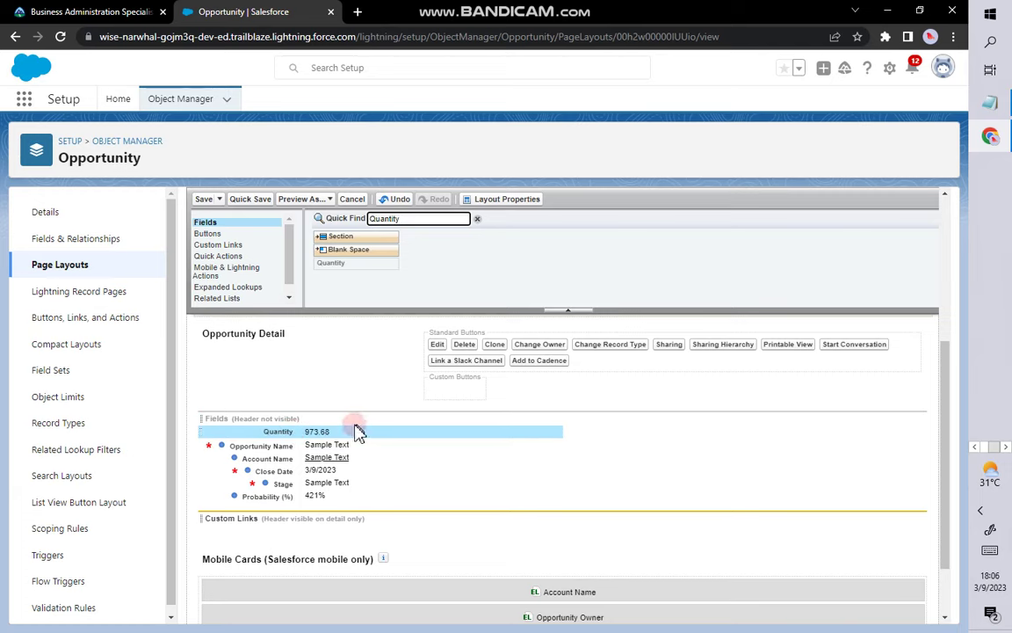
{"action": "left_click", "coordinate": [209, 200]}
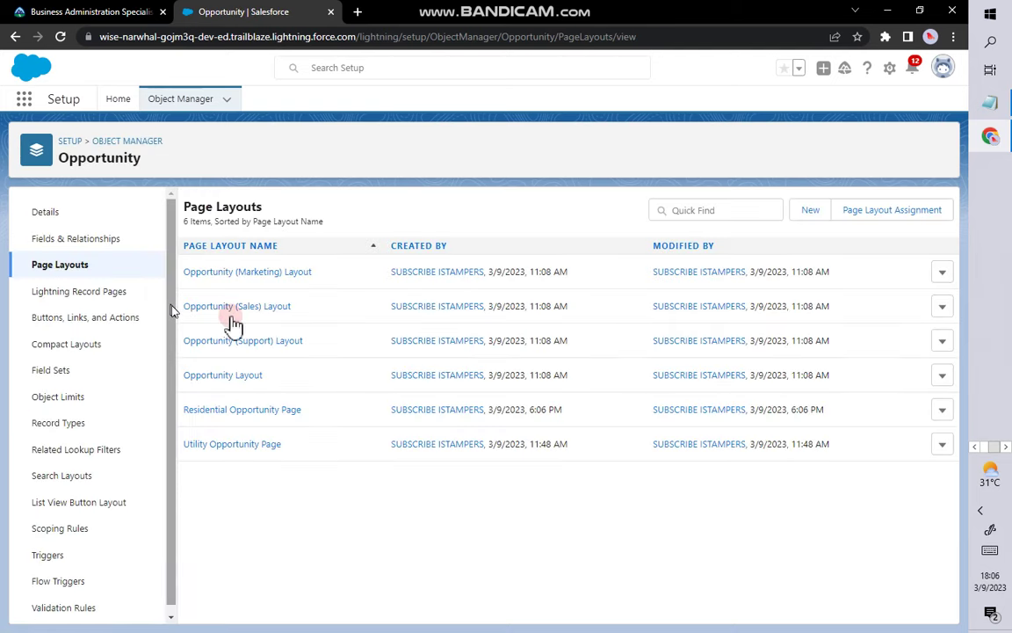
Step: Switch to the Trailhead requirements table and copy the compact customer information label Residential Opportunity Compact View
{"action": "left_click", "coordinate": [145, 10]}
{"action": "scroll", "coordinate": [317, 285], "scroll_direction": "down", "scroll_amount": 1}
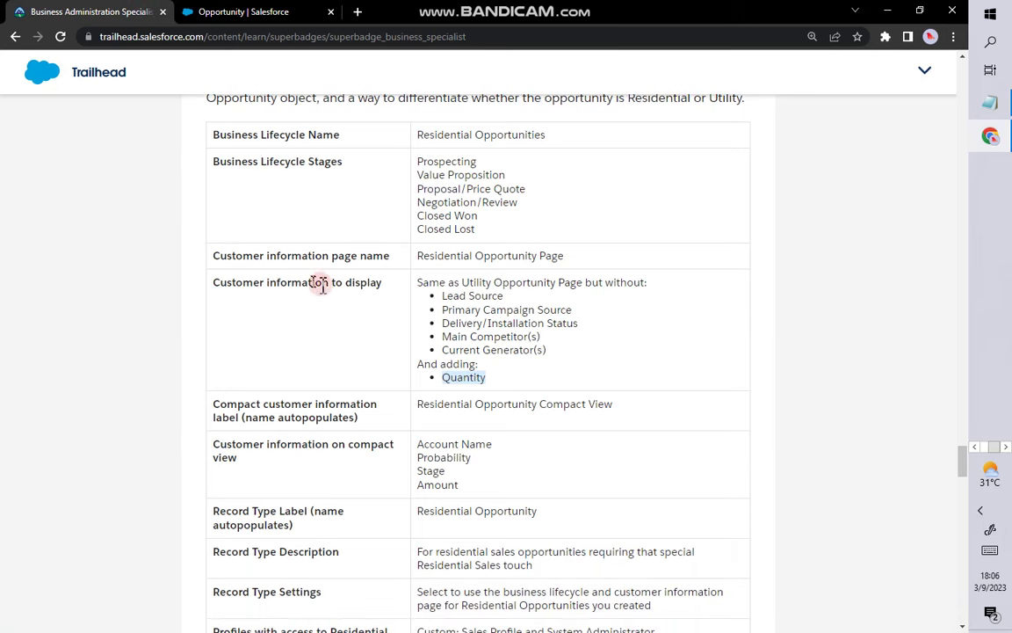
{"action": "scroll", "coordinate": [483, 332], "scroll_direction": "down", "scroll_amount": 2}
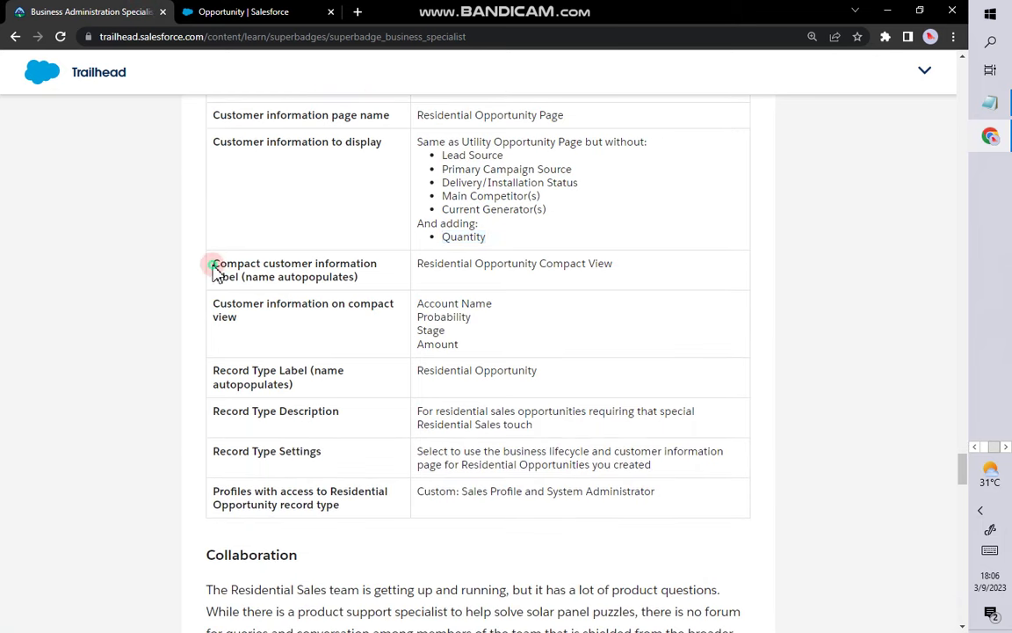
{"action": "left_click_drag", "start_coordinate": [213, 265], "coordinate": [257, 265]}
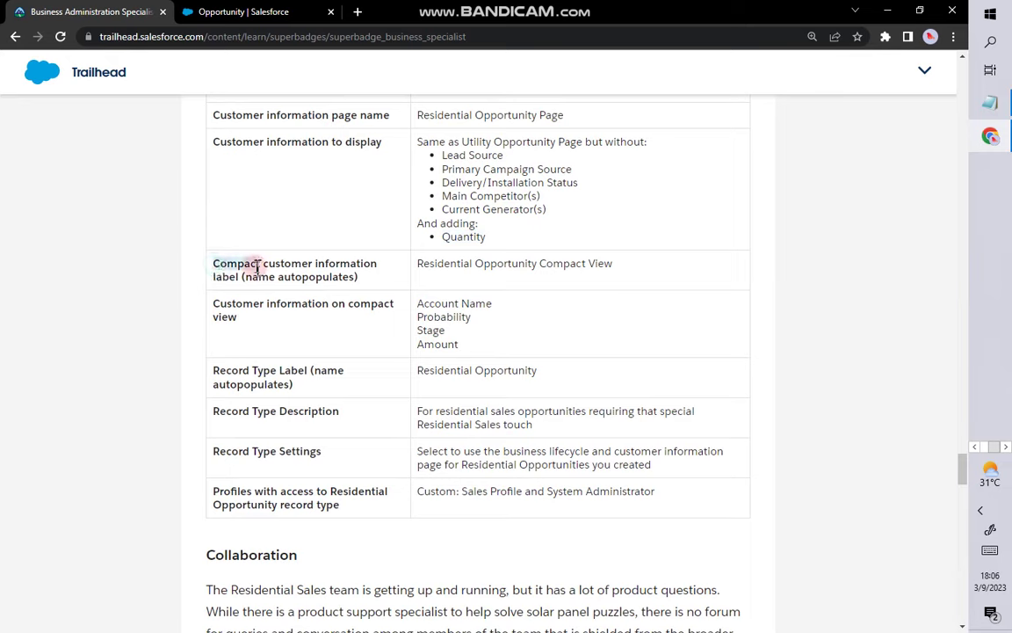
{"action": "left_click", "coordinate": [432, 275]}
{"action": "left_click_drag", "start_coordinate": [417, 266], "coordinate": [601, 276]}
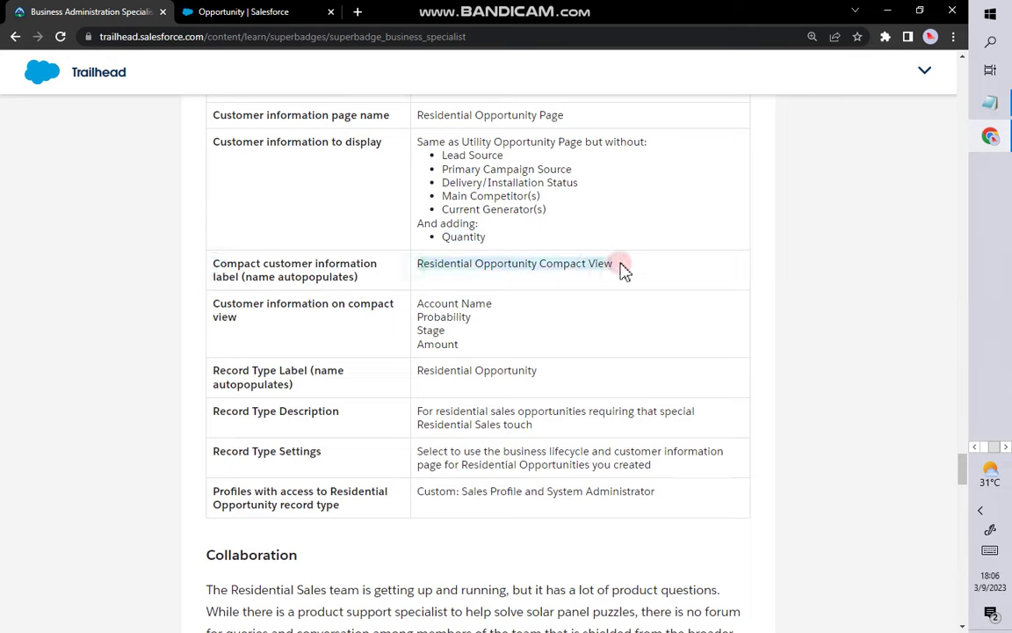
{"action": "right_click", "coordinate": [589, 270]}
{"action": "left_click", "coordinate": [612, 277]}
Step: Back in Salesforce, start a new Opportunity compact layout labelled Residential Opportunity Compact View and let its name autopopulate
{"action": "left_click", "coordinate": [255, 13]}
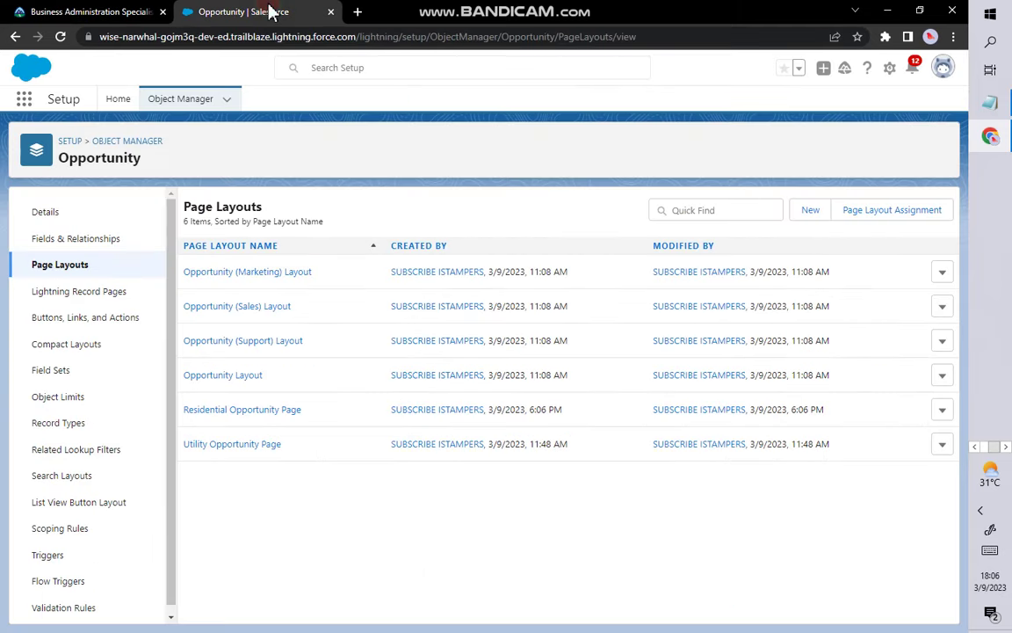
{"action": "left_click", "coordinate": [91, 349]}
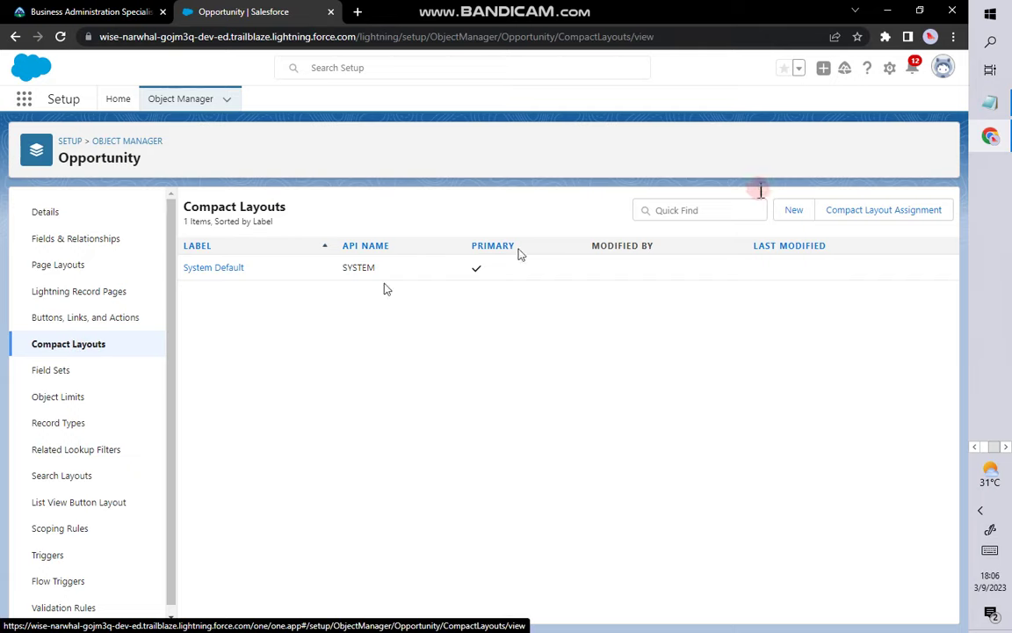
{"action": "left_click", "coordinate": [799, 214]}
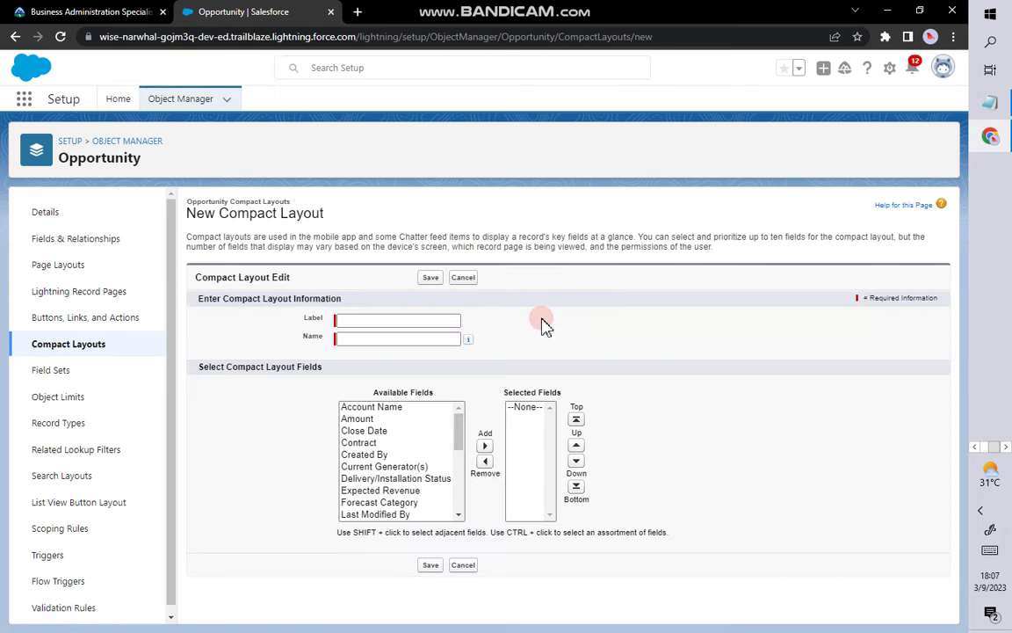
{"action": "right_click", "coordinate": [395, 323]}
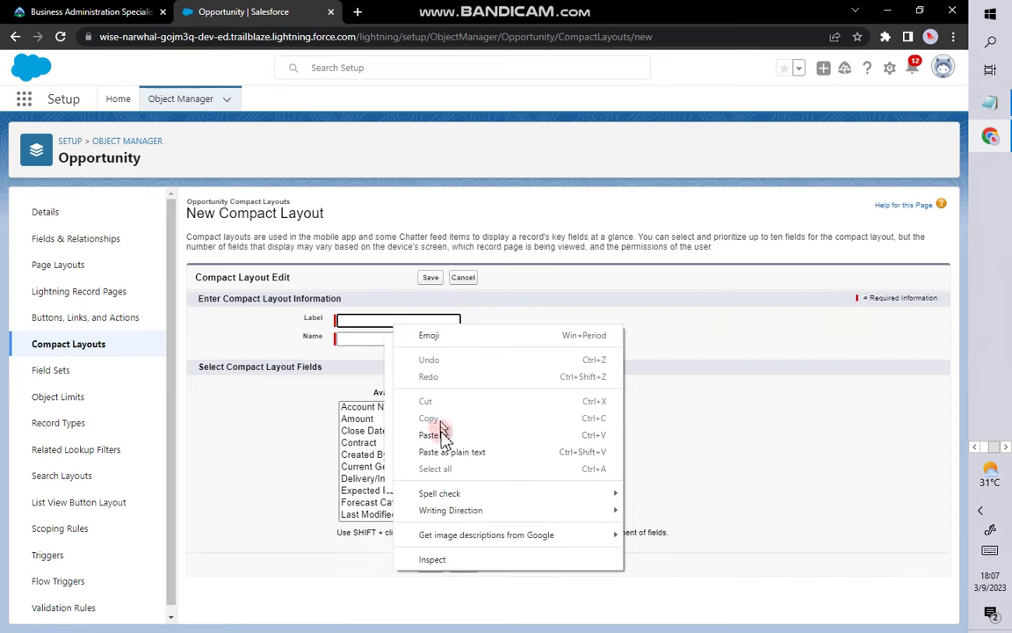
{"action": "left_click", "coordinate": [435, 431]}
{"action": "left_click", "coordinate": [365, 338]}
{"action": "left_click", "coordinate": [365, 338]}
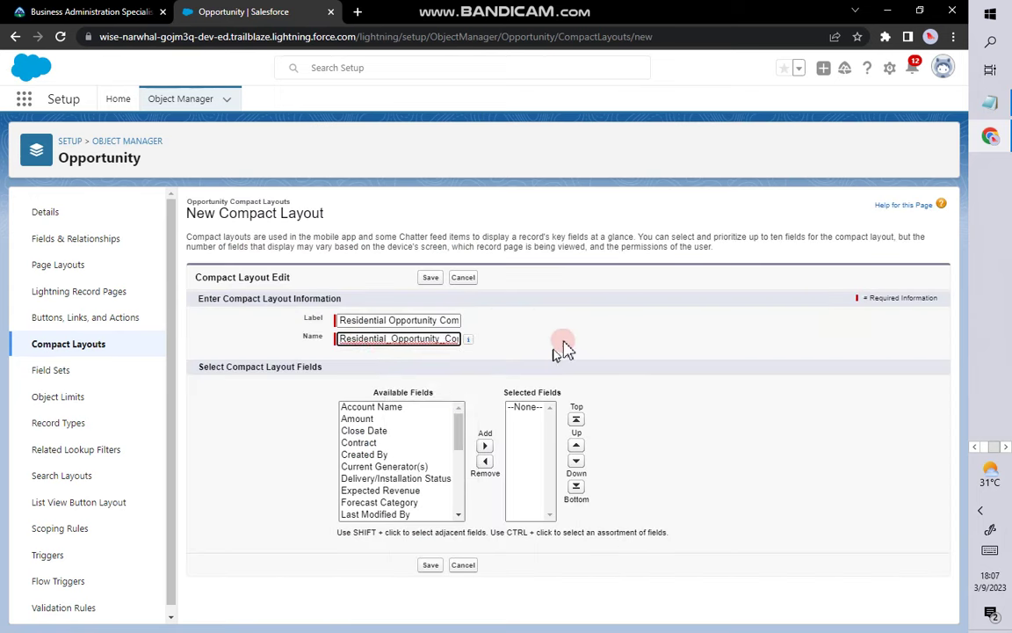
{"action": "left_click", "coordinate": [442, 320]}
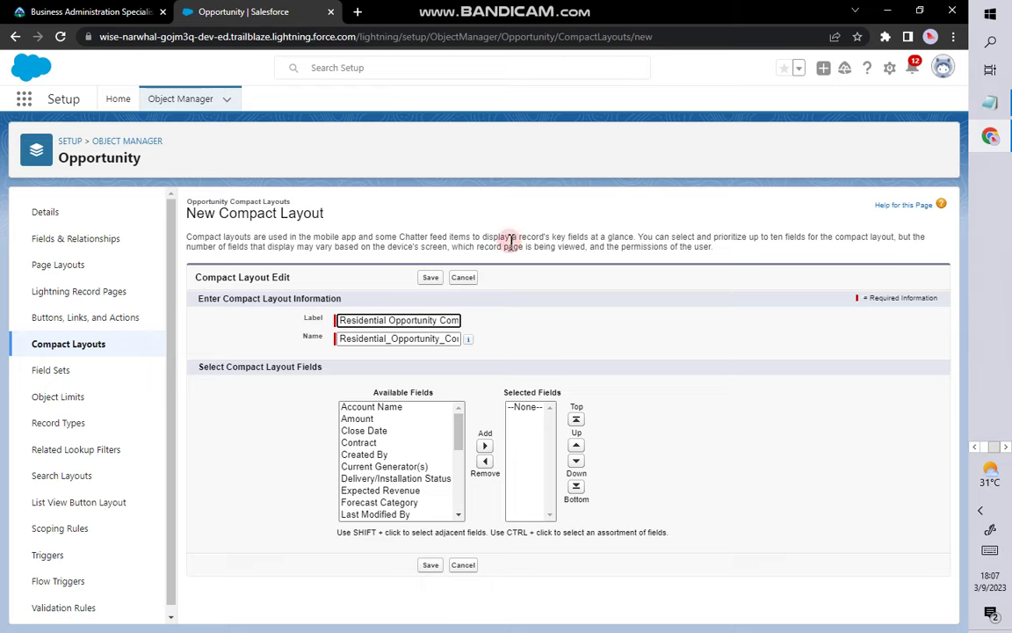
Step: Check the compact view requirements in Trailhead, add Account Name, Probability (%), Stage and Amount to the compact layout's selected fields, and save it
{"action": "left_click", "coordinate": [74, 10]}
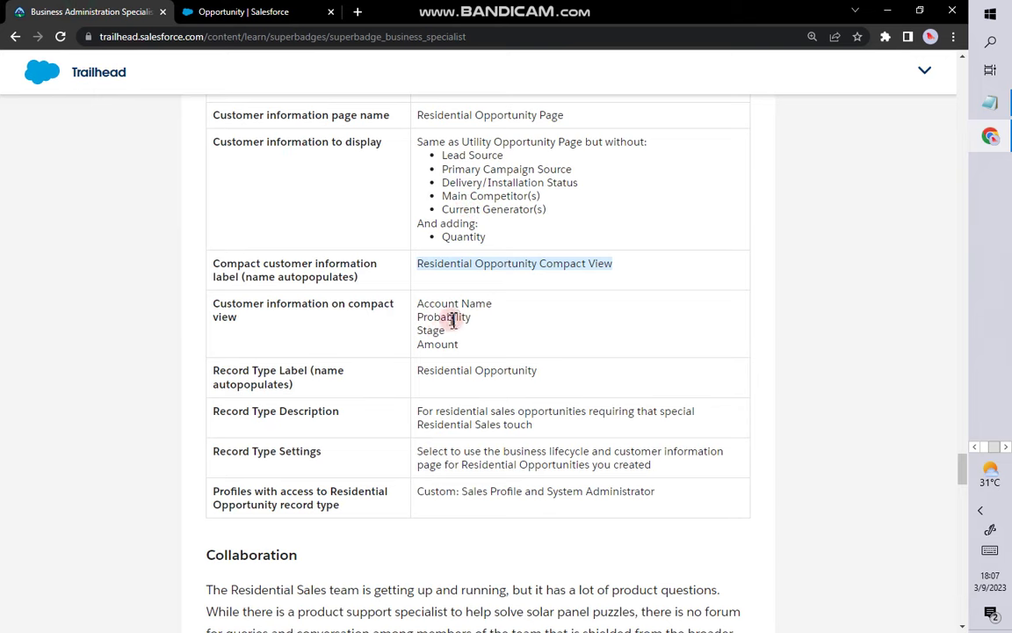
{"action": "left_click", "coordinate": [264, 11]}
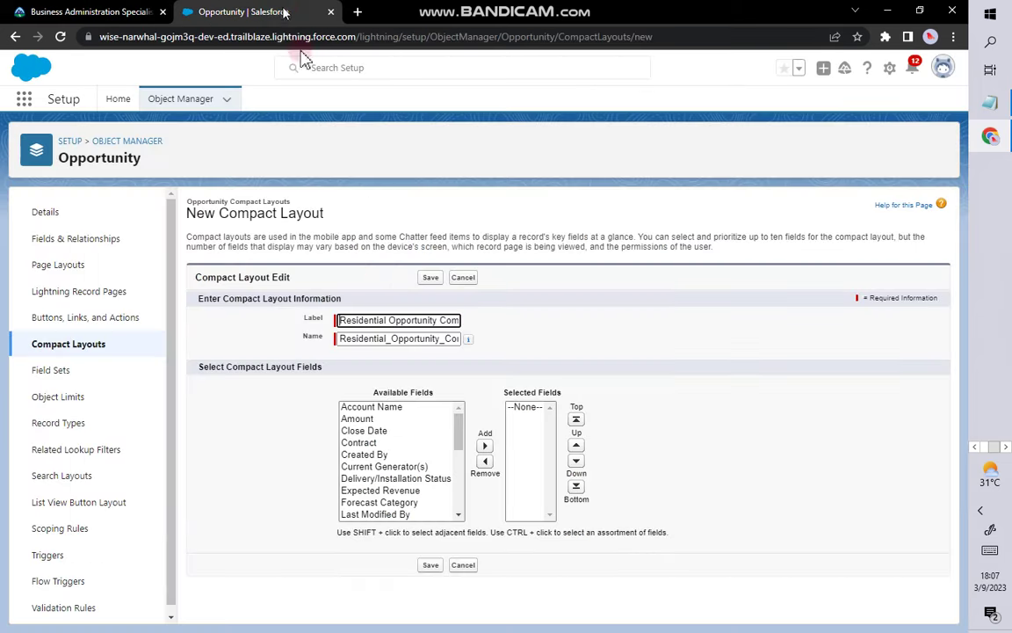
{"action": "left_click", "coordinate": [394, 408]}
{"action": "left_click", "coordinate": [484, 446]}
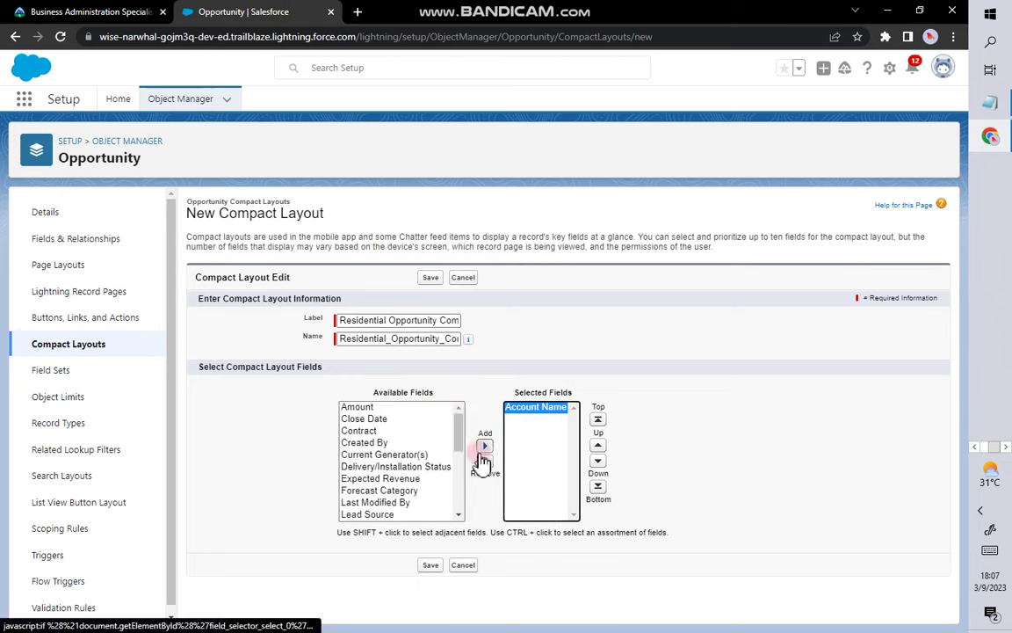
{"action": "scroll", "coordinate": [371, 492], "scroll_direction": "down", "scroll_amount": 1}
{"action": "scroll", "coordinate": [371, 492], "scroll_direction": "down", "scroll_amount": 3}
{"action": "left_click", "coordinate": [365, 466]}
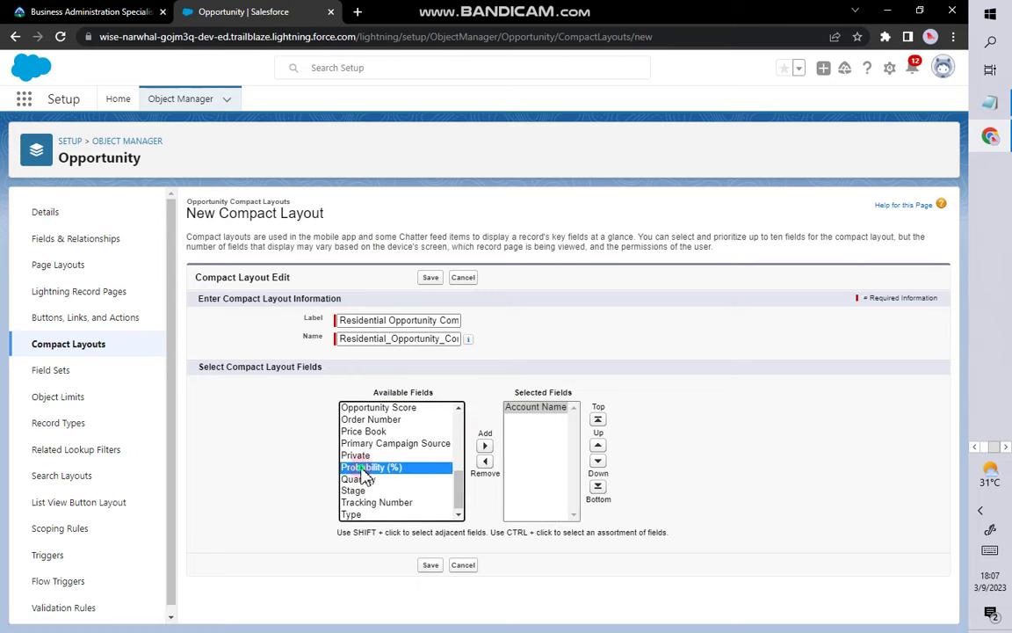
{"action": "left_click", "coordinate": [484, 446]}
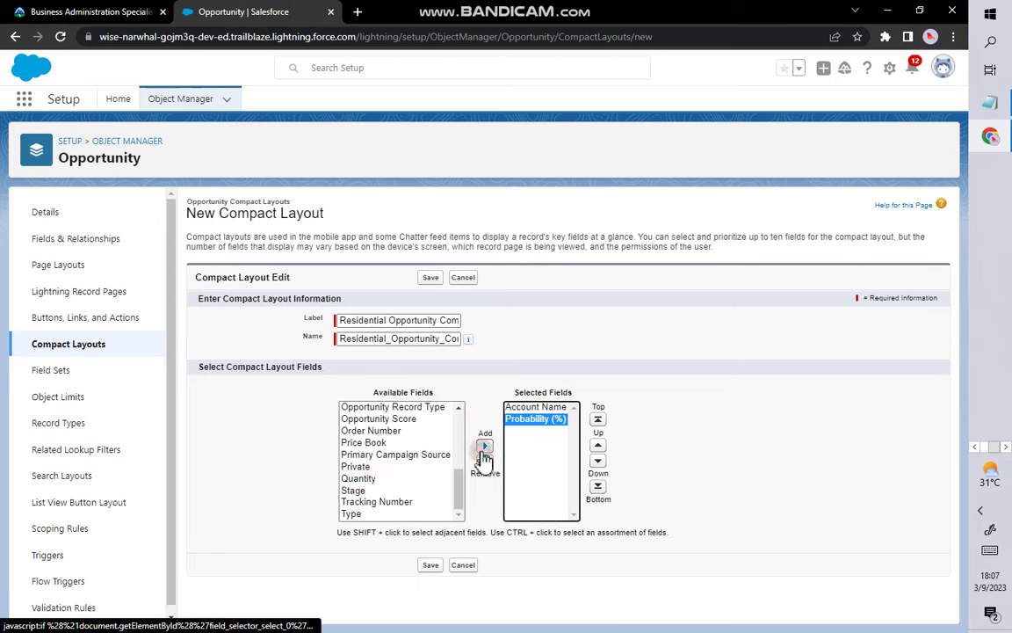
{"action": "left_click", "coordinate": [356, 490]}
{"action": "left_click", "coordinate": [484, 445]}
{"action": "scroll", "coordinate": [402, 447], "scroll_direction": "up", "scroll_amount": 5}
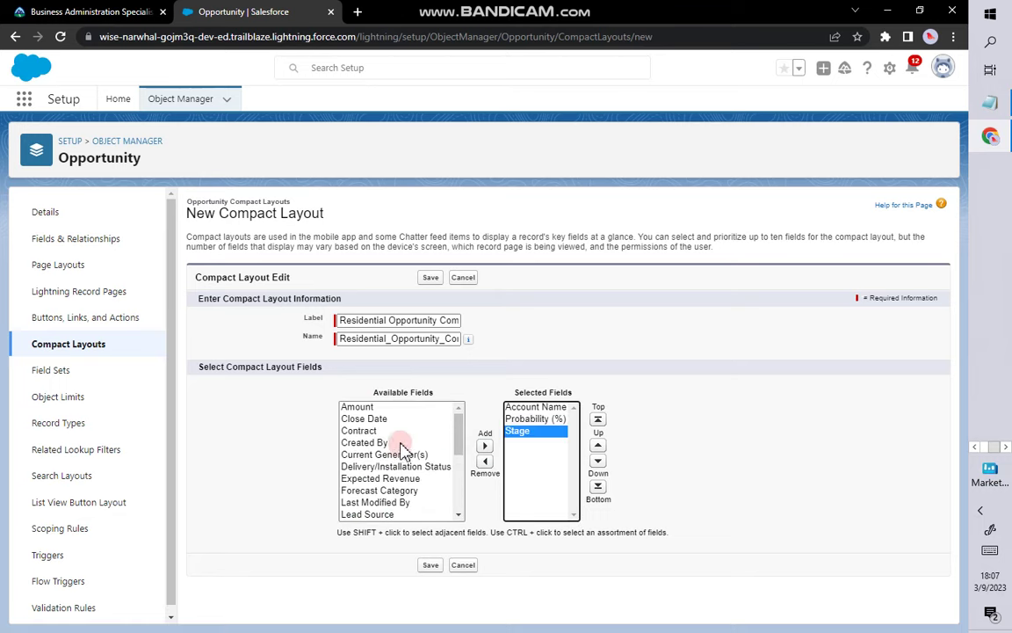
{"action": "left_click", "coordinate": [372, 409]}
{"action": "left_click", "coordinate": [484, 446]}
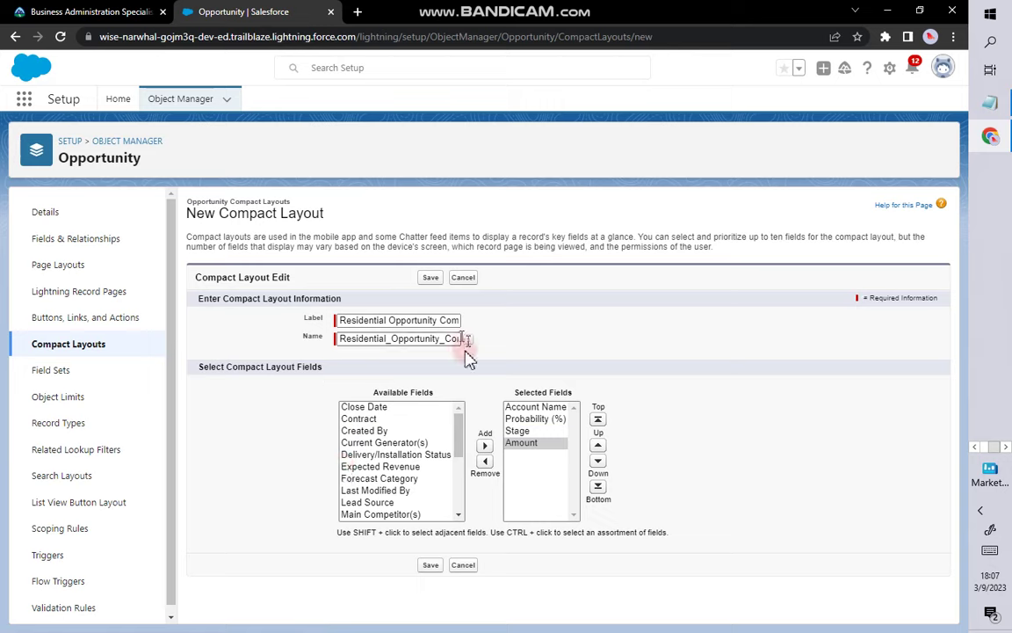
{"action": "left_click", "coordinate": [433, 567]}
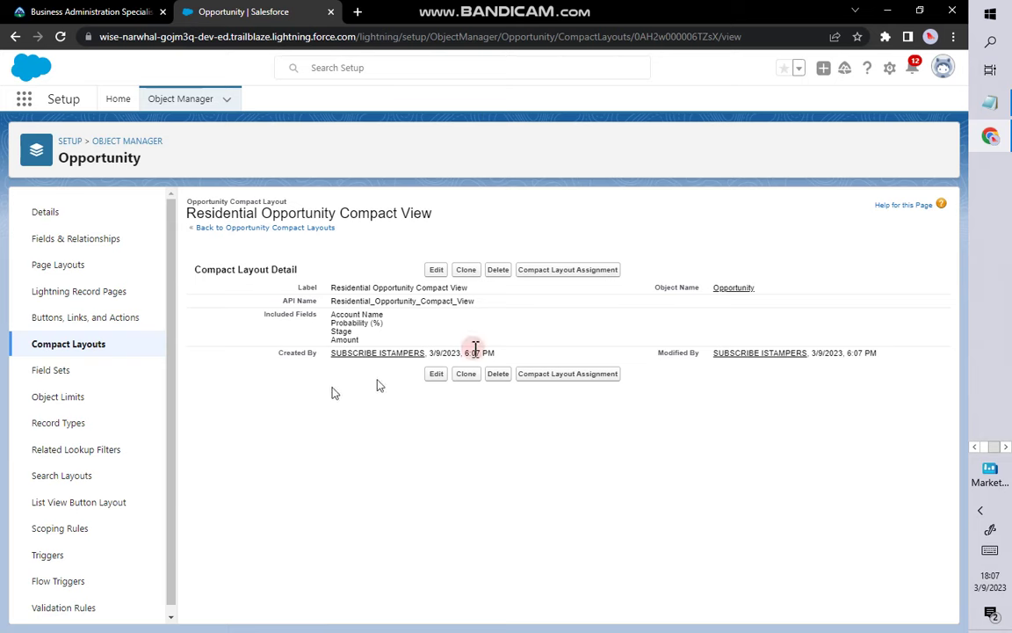
Step: Check the record type requirements in Trailhead, and start a new Opportunity record type in Salesforce
{"action": "left_click", "coordinate": [135, 11]}
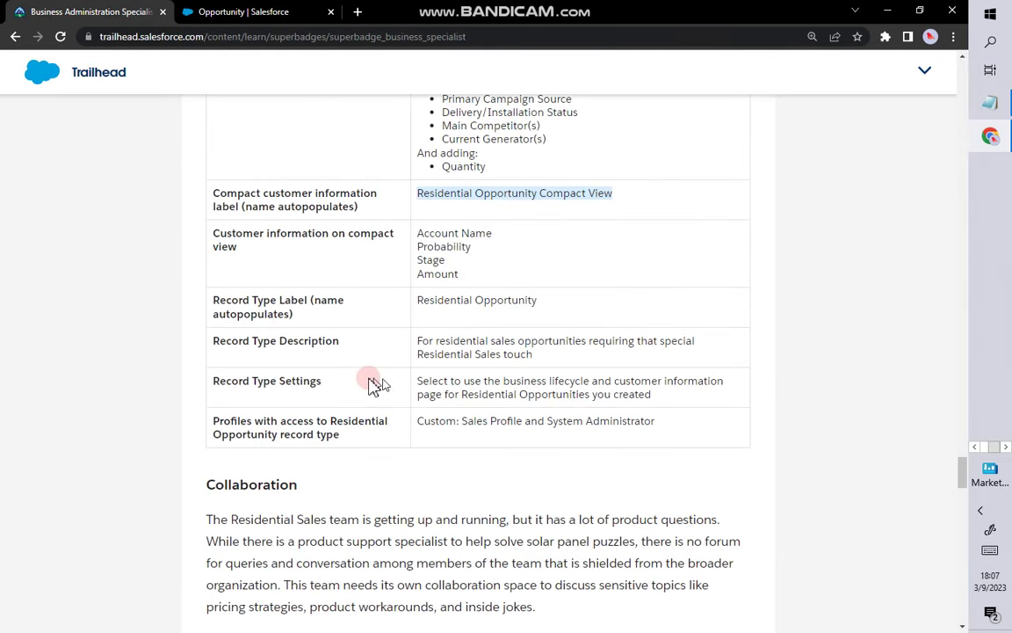
{"action": "left_click", "coordinate": [220, 11]}
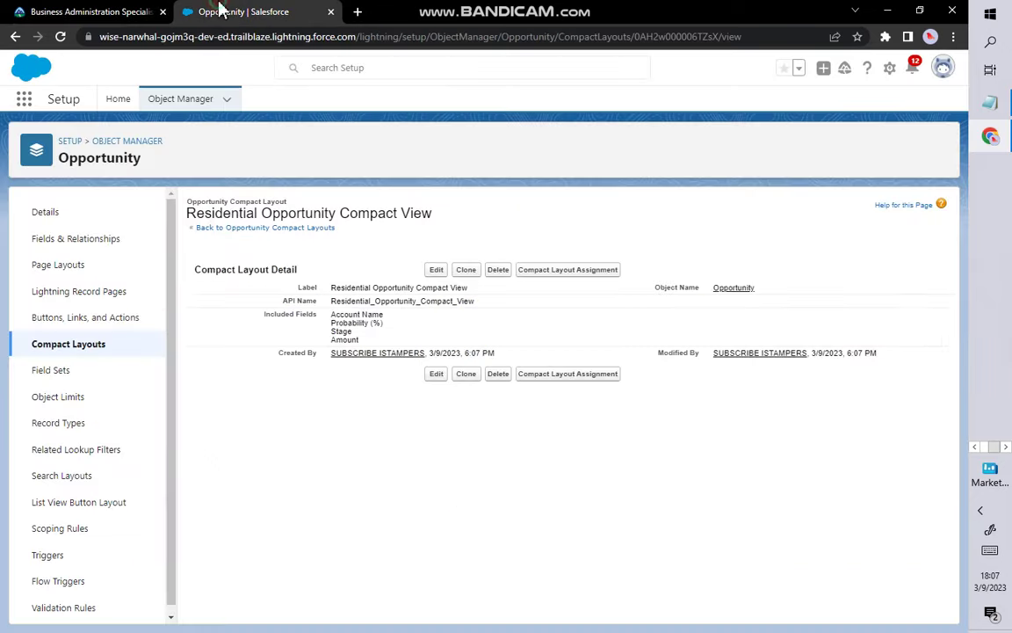
{"action": "left_click", "coordinate": [60, 422]}
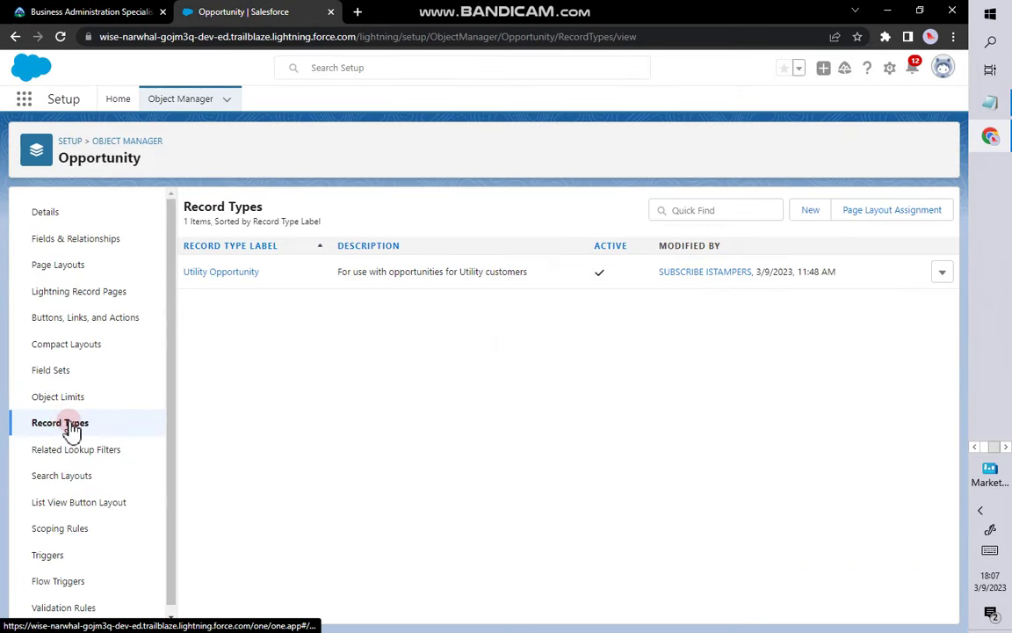
{"action": "left_click", "coordinate": [808, 211]}
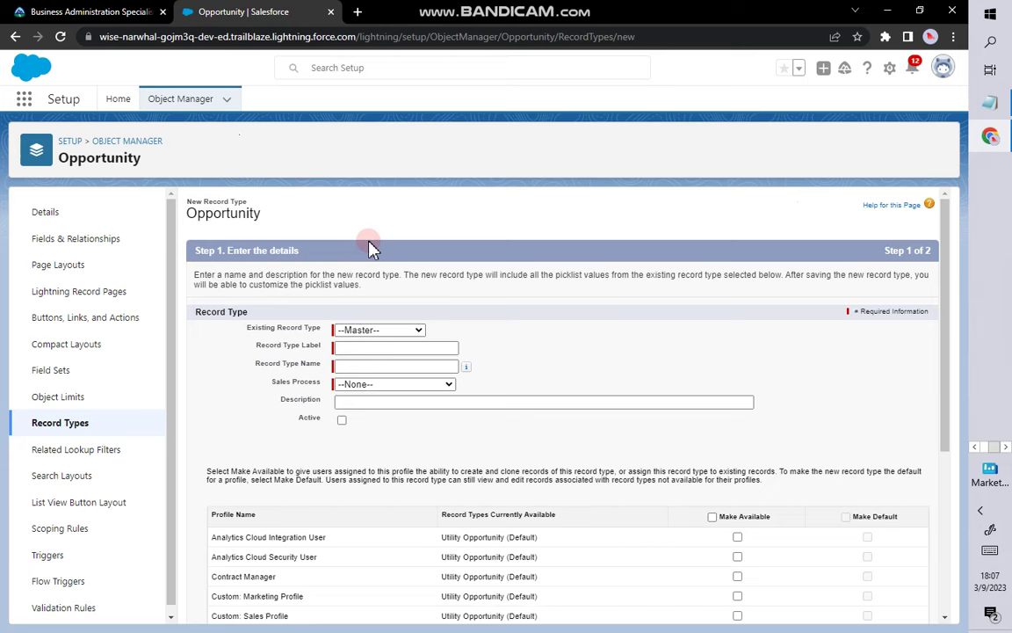
Step: Switch to the Trailhead requirements table and copy the record type label Residential Opportunity
{"action": "left_click", "coordinate": [136, 10]}
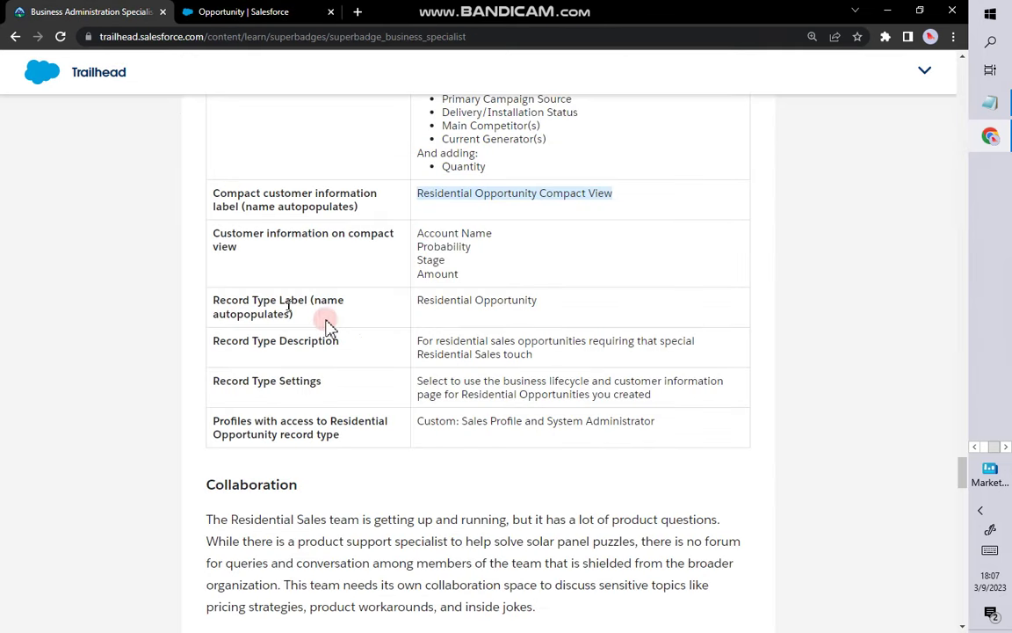
{"action": "left_click_drag", "start_coordinate": [536, 300], "coordinate": [420, 304]}
{"action": "right_click", "coordinate": [421, 304]}
{"action": "left_click", "coordinate": [455, 310]}
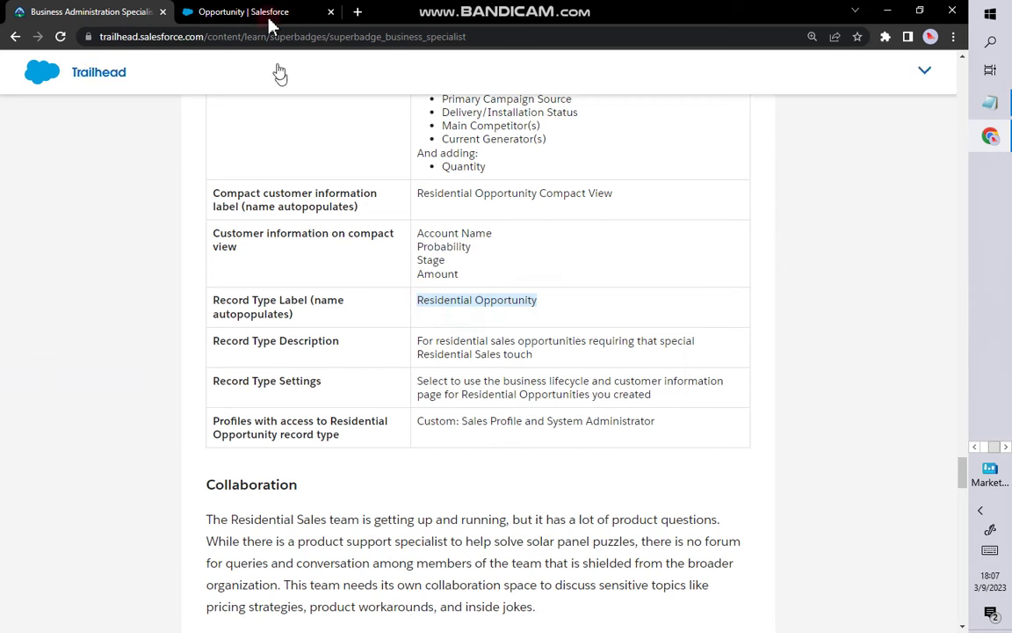
Step: Back in Salesforce, label the new record type Residential Opportunity and let its name autopopulate
{"action": "left_click", "coordinate": [255, 12]}
{"action": "right_click", "coordinate": [371, 352]}
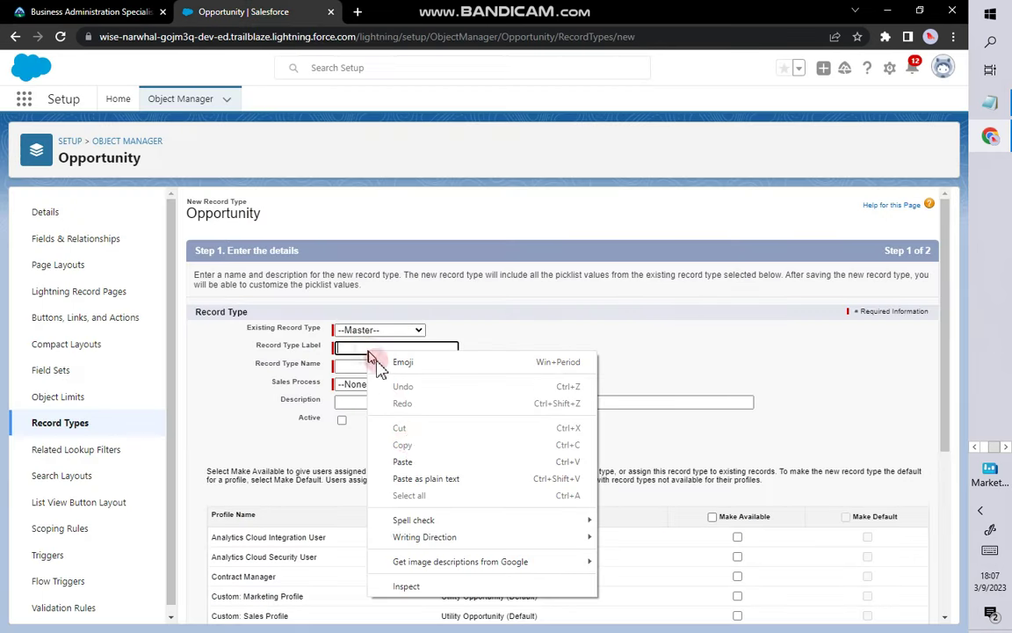
{"action": "left_click", "coordinate": [400, 456]}
{"action": "left_click", "coordinate": [499, 329]}
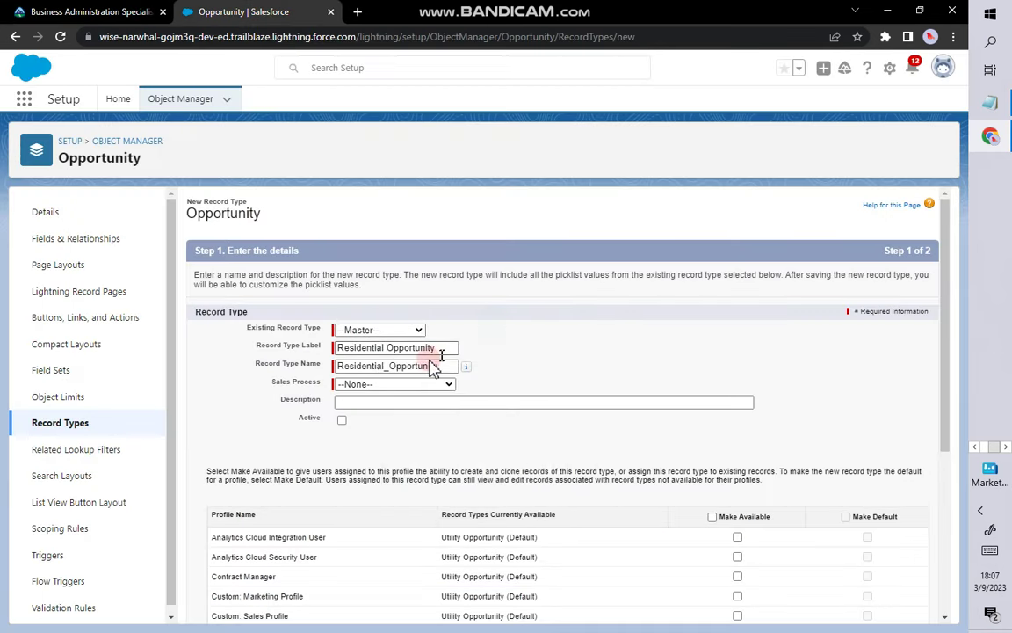
Step: Set the record type's sales process to Residential Opportunities and mark the record type as active
{"action": "scroll", "coordinate": [397, 360], "scroll_direction": "down", "scroll_amount": 1}
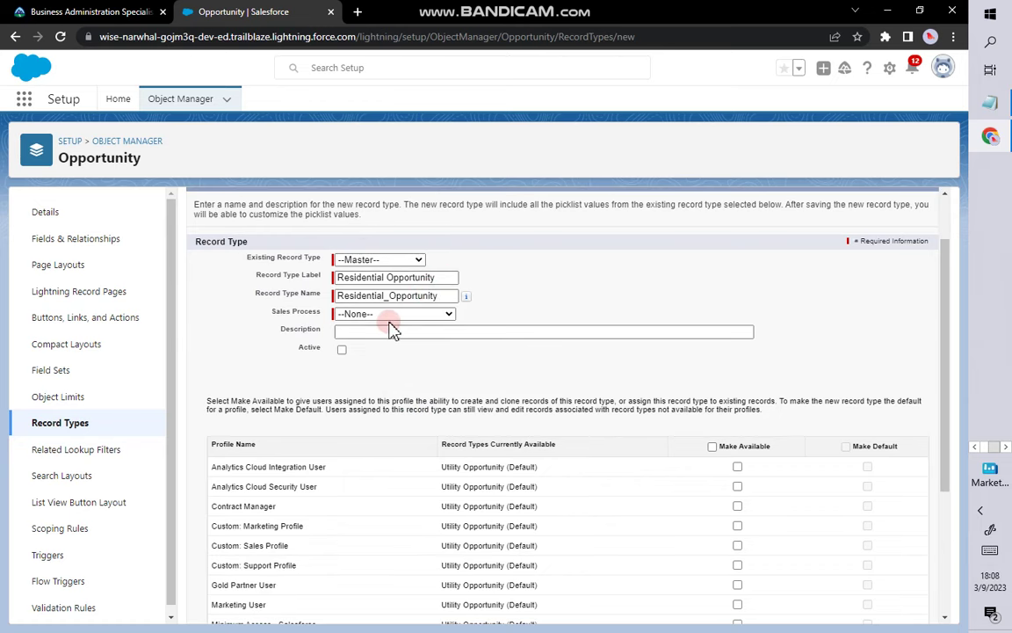
{"action": "left_click", "coordinate": [397, 318]}
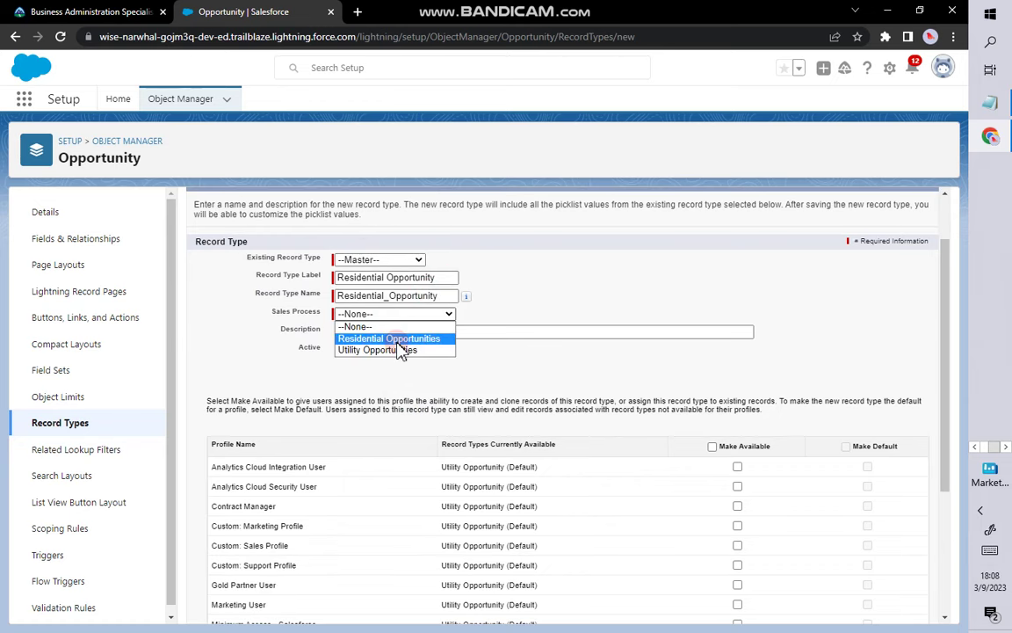
{"action": "left_click", "coordinate": [395, 341]}
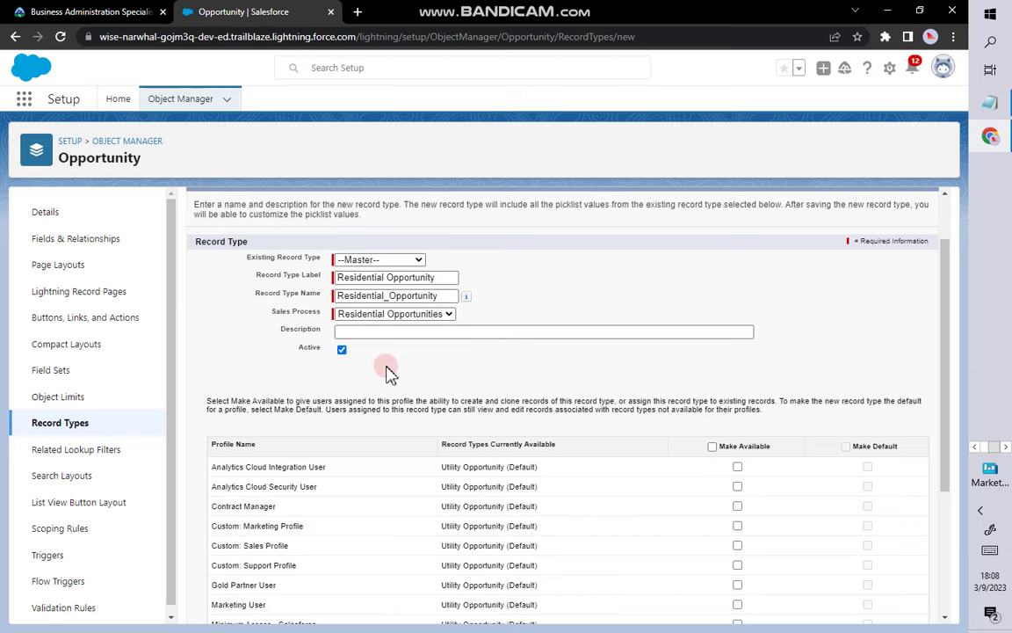
Step: Make the record type available to all profiles and continue to the page layout assignment
{"action": "scroll", "coordinate": [615, 413], "scroll_direction": "down", "scroll_amount": 2}
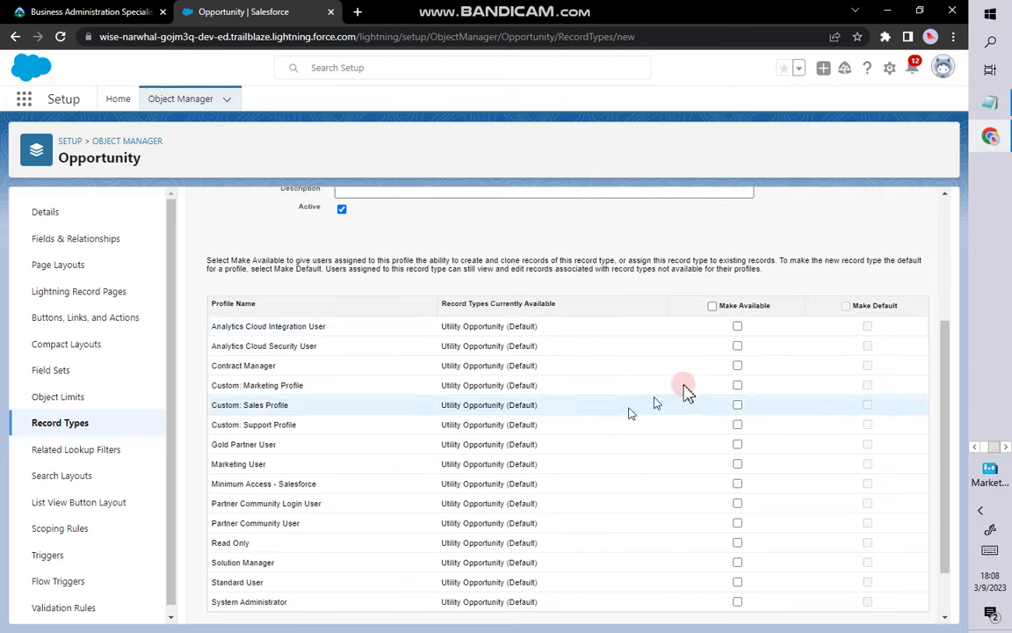
{"action": "left_click", "coordinate": [711, 307]}
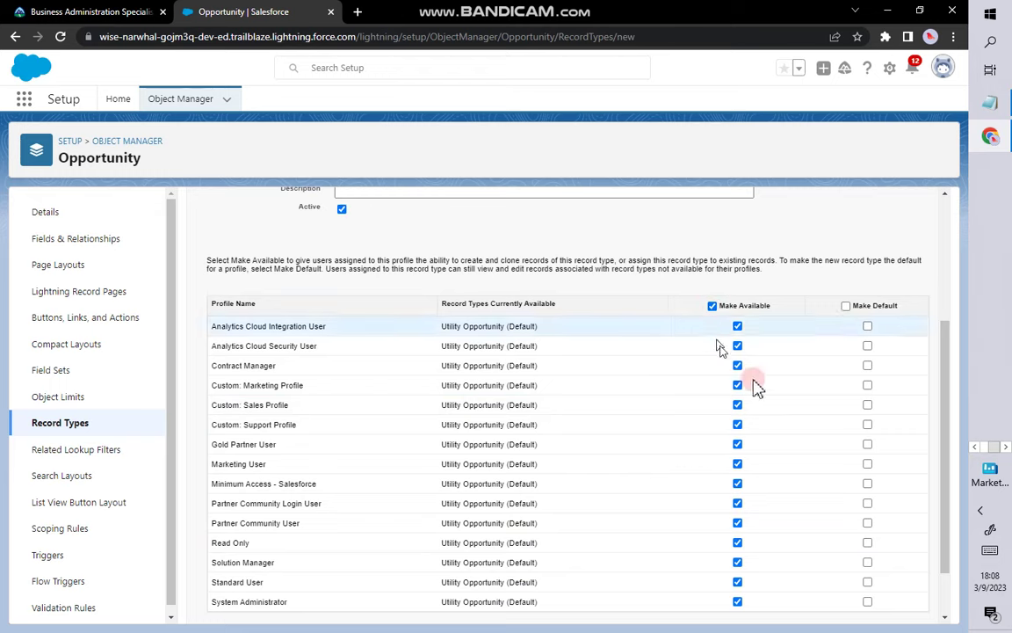
{"action": "scroll", "coordinate": [757, 387], "scroll_direction": "down", "scroll_amount": 1}
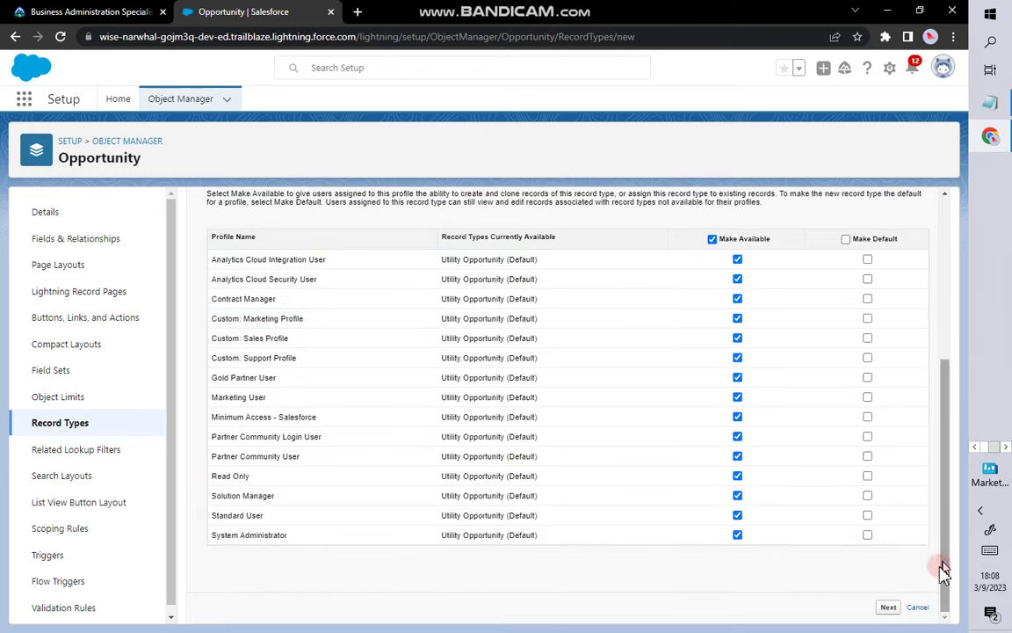
{"action": "left_click", "coordinate": [886, 607]}
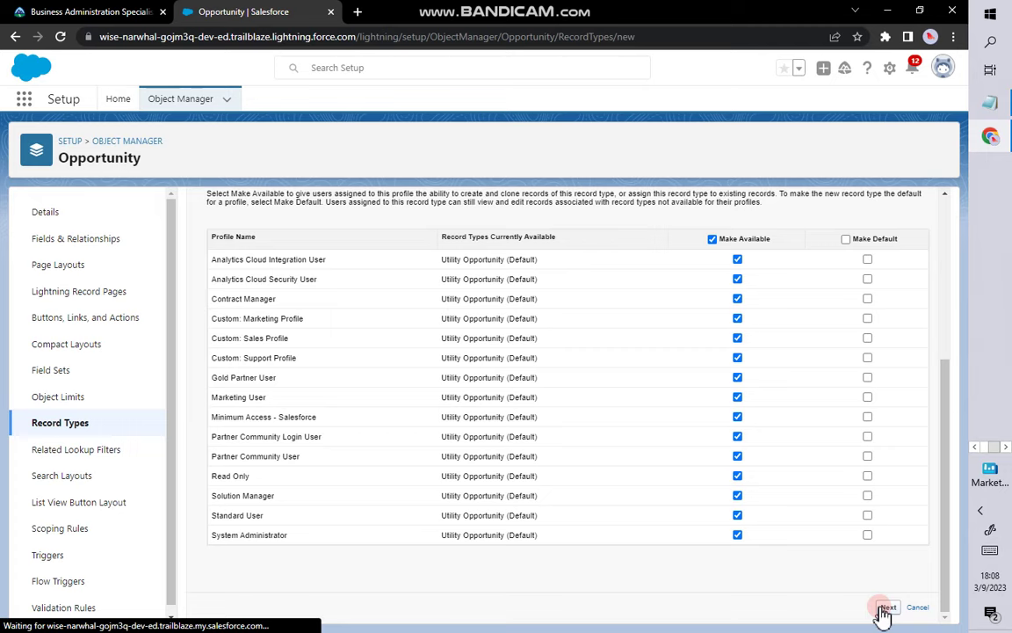
{"action": "scroll", "coordinate": [746, 334], "scroll_direction": "up", "scroll_amount": 2}
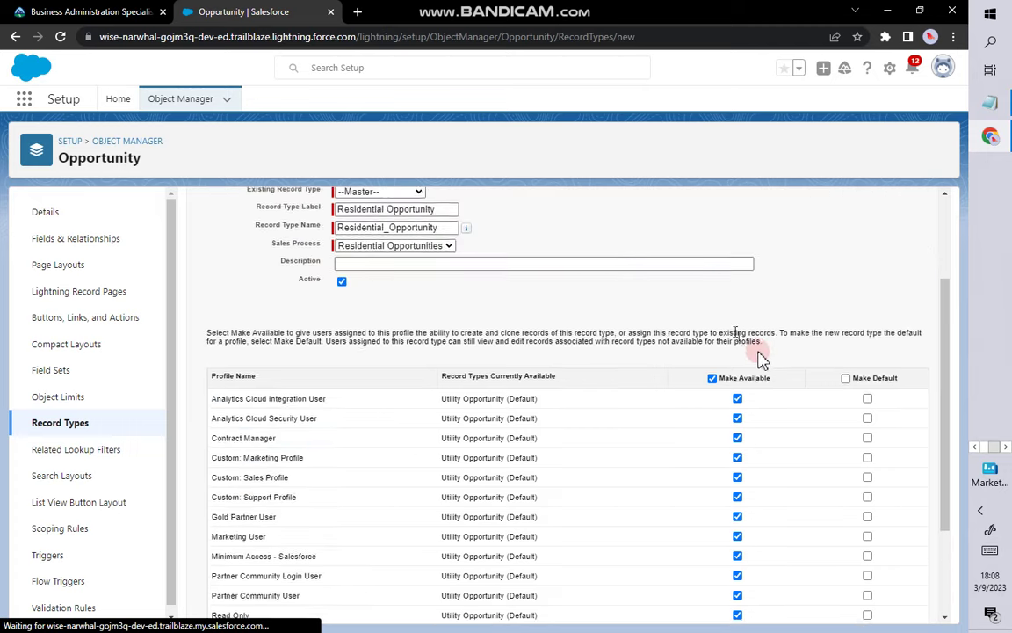
{"action": "scroll", "coordinate": [777, 368], "scroll_direction": "down", "scroll_amount": 2}
{"action": "left_click", "coordinate": [889, 607]}
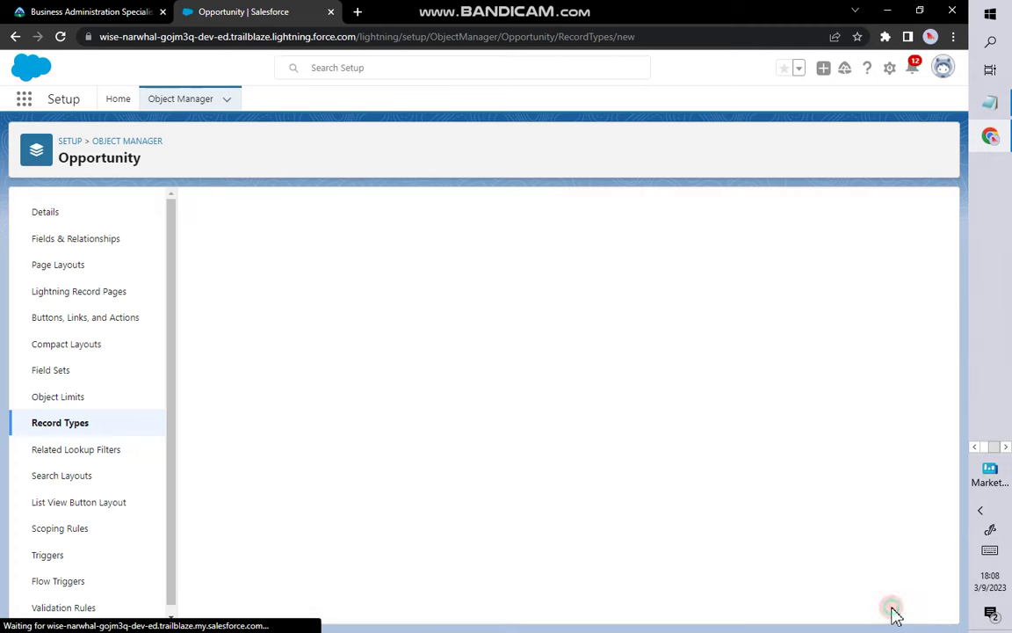
Step: Apply the Residential Opportunity Page layout to all profiles and save the new record type
{"action": "left_click", "coordinate": [441, 405]}
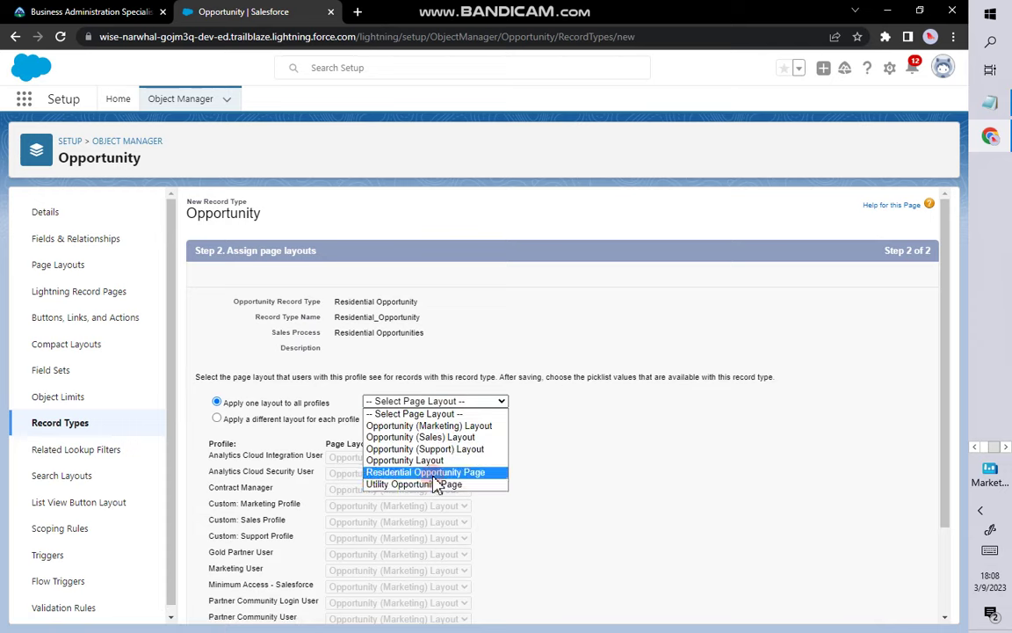
{"action": "left_click", "coordinate": [434, 477]}
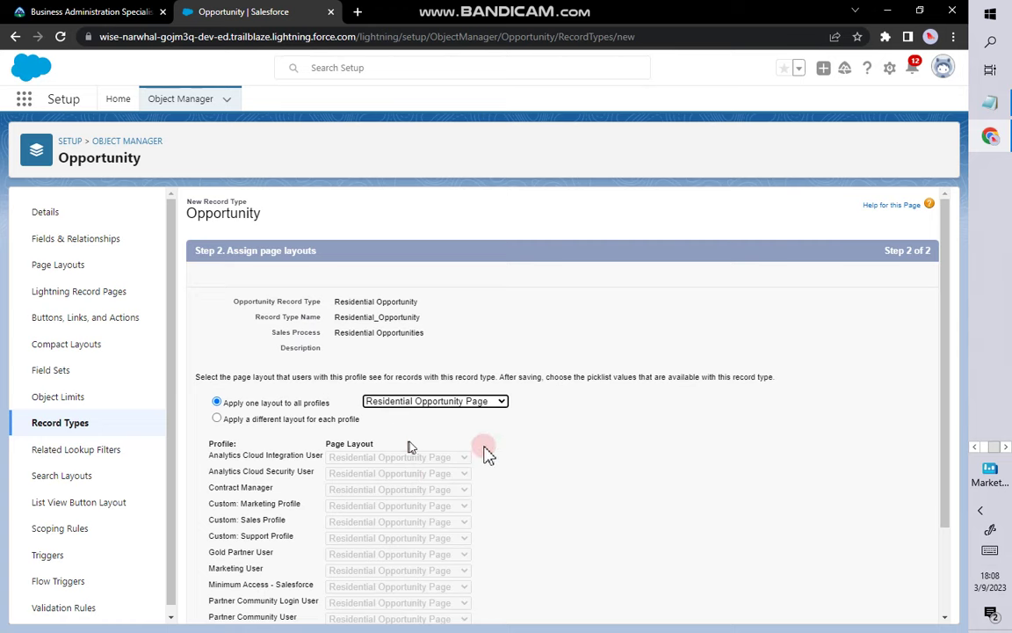
{"action": "scroll", "coordinate": [668, 492], "scroll_direction": "down", "scroll_amount": 3}
{"action": "left_click", "coordinate": [885, 607]}
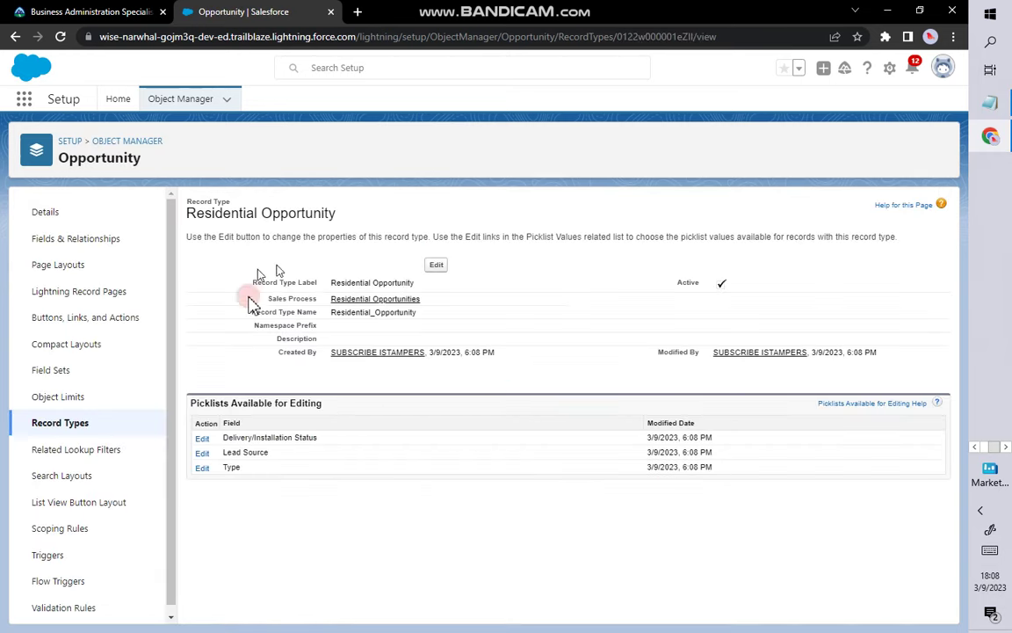
Step: Switch to Trailhead and copy the record type description "For residential sales opportunities requiring that special Residential Sales touch"
{"action": "left_click", "coordinate": [44, 11]}
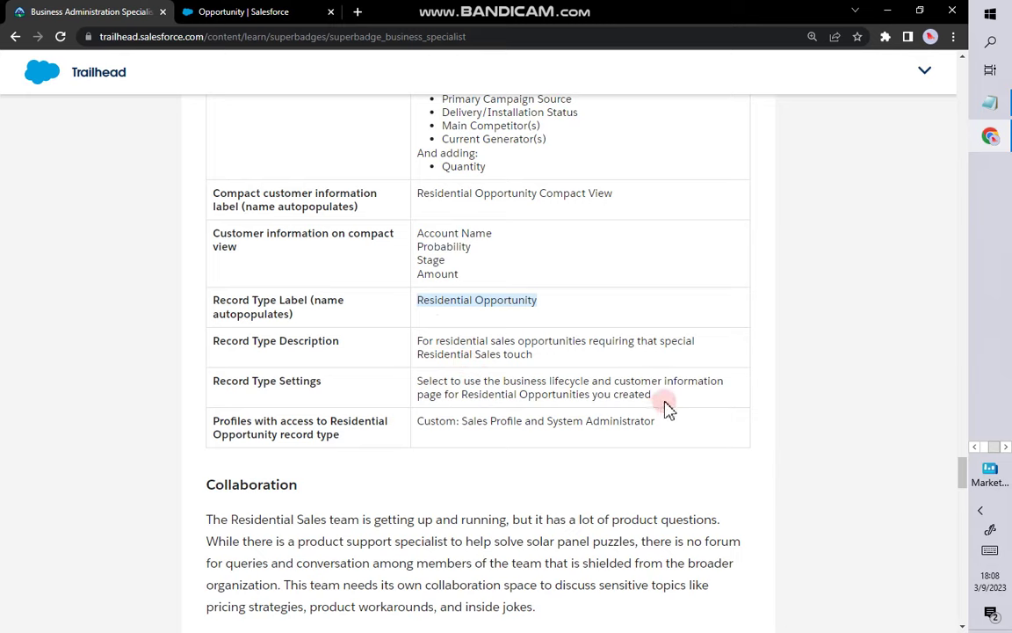
{"action": "left_click_drag", "start_coordinate": [668, 409], "coordinate": [443, 379]}
{"action": "left_click", "coordinate": [543, 358]}
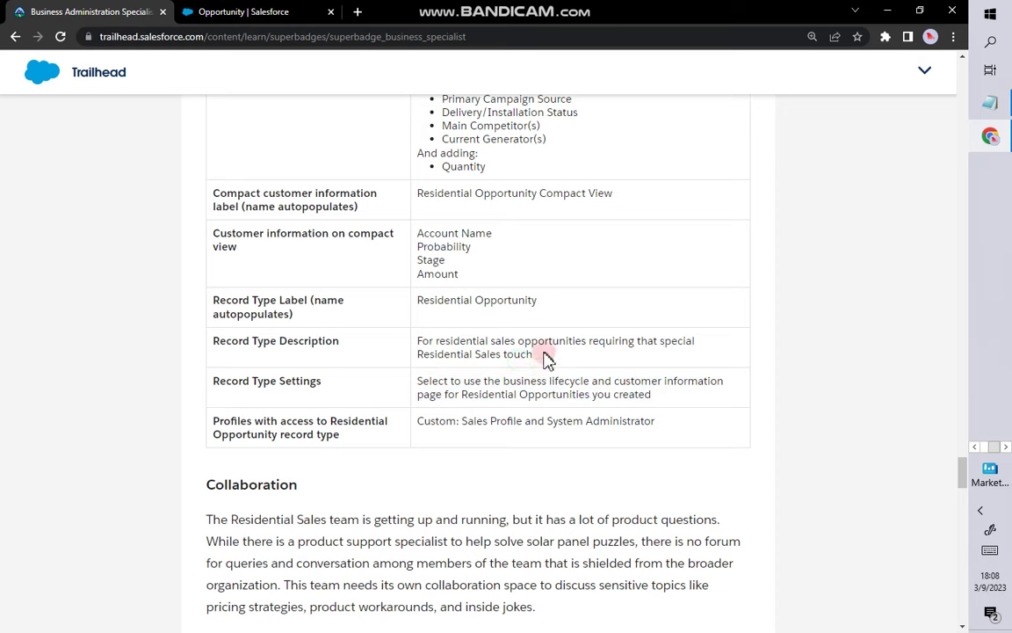
{"action": "left_click_drag", "start_coordinate": [533, 355], "coordinate": [417, 342]}
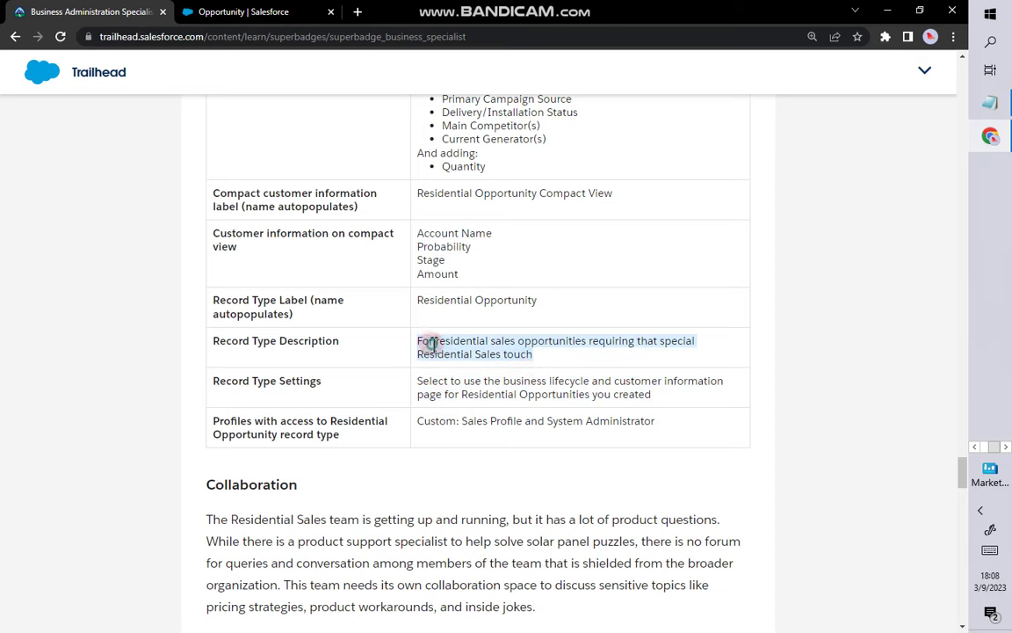
{"action": "right_click", "coordinate": [431, 343]}
{"action": "left_click", "coordinate": [457, 355]}
Step: Back in Salesforce, set the Residential Opportunity record type's description to "For residential sales opportunities requiring that special Residential Sales touch" and save it
{"action": "left_click", "coordinate": [189, 11]}
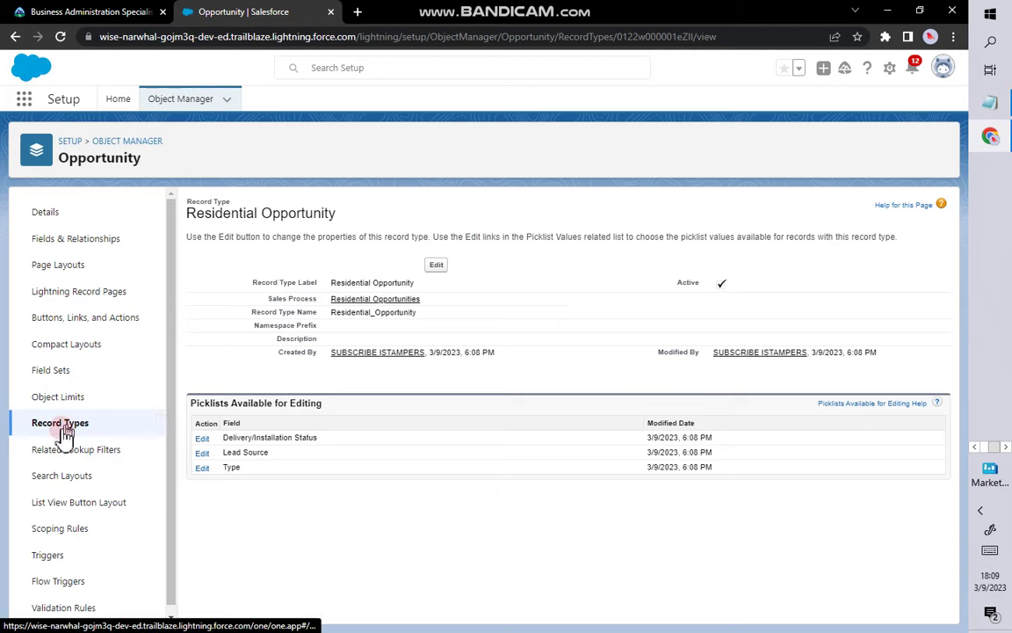
{"action": "left_click", "coordinate": [436, 263]}
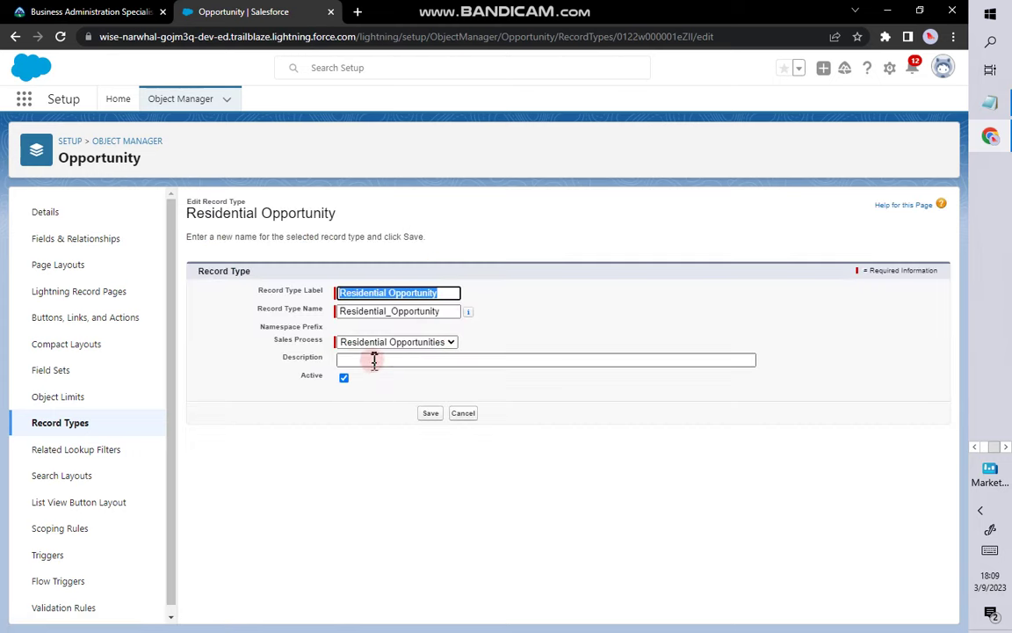
{"action": "left_click", "coordinate": [375, 360]}
{"action": "right_click", "coordinate": [373, 367]}
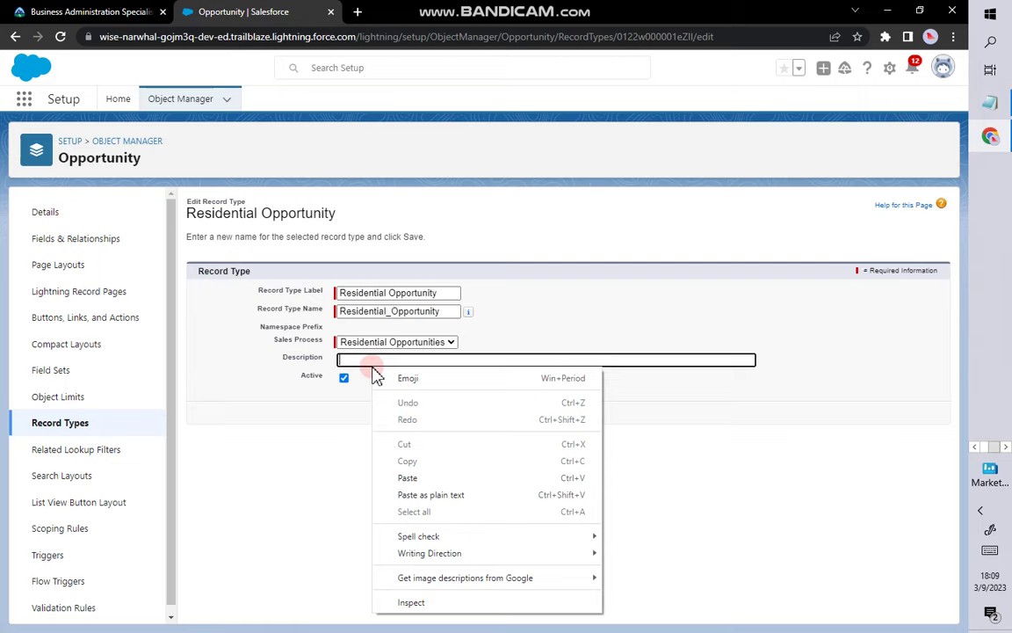
{"action": "left_click", "coordinate": [430, 477]}
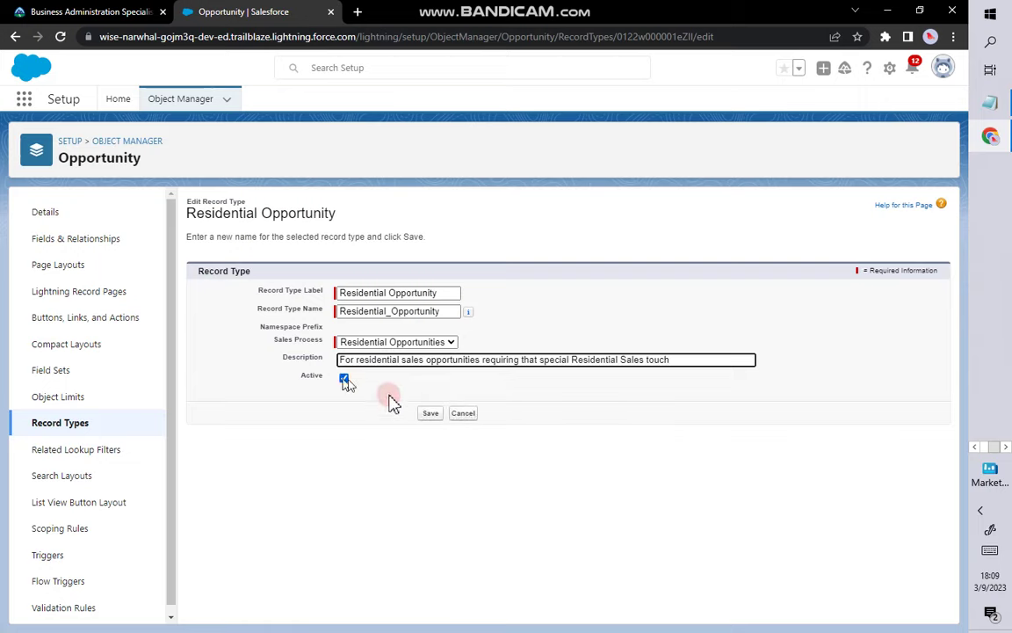
{"action": "left_click", "coordinate": [429, 415]}
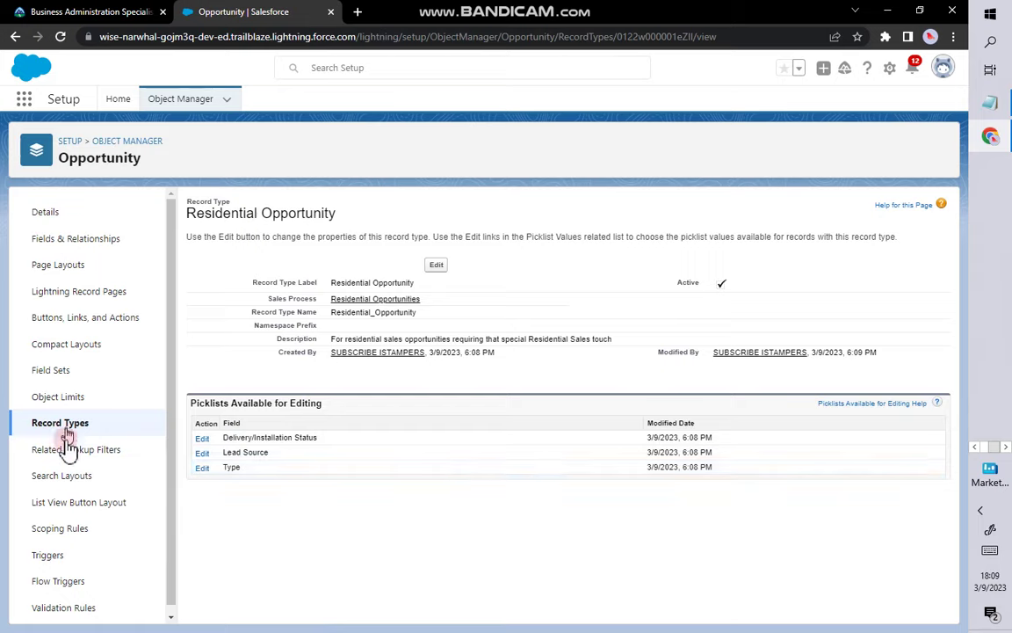
Step: Review the Opportunity page layout assignments, and submit challenge 6, Build a business process, for checking in Trailhead
{"action": "left_click", "coordinate": [76, 273]}
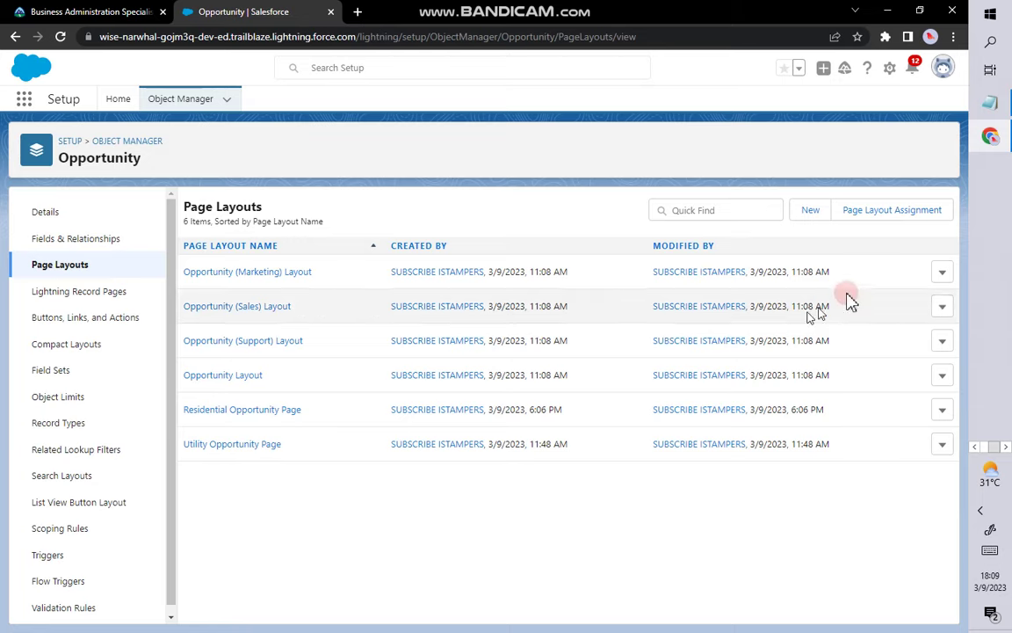
{"action": "left_click", "coordinate": [865, 214]}
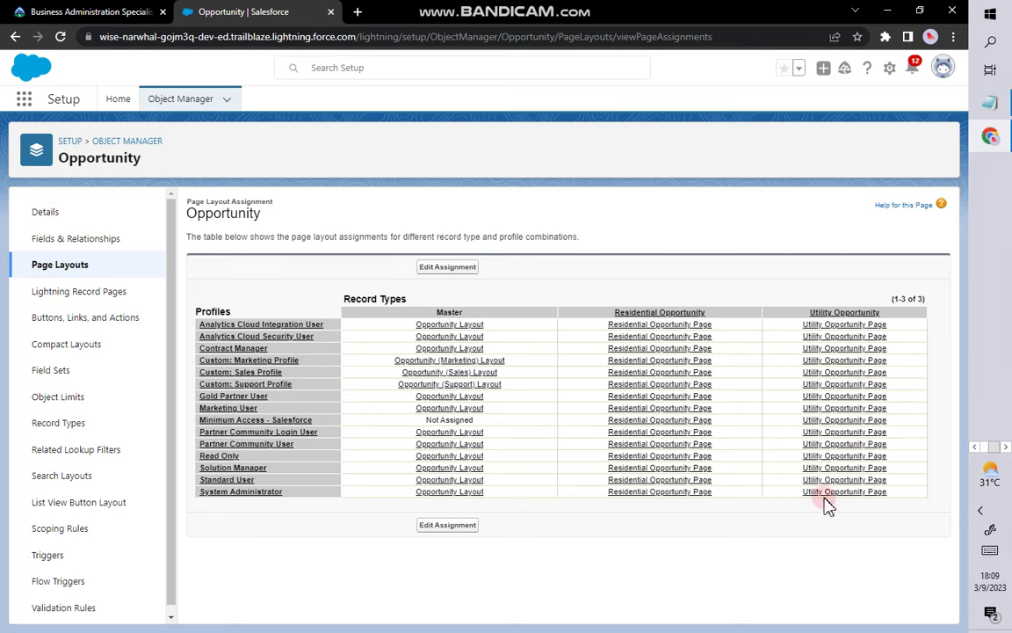
{"action": "left_click", "coordinate": [152, 10]}
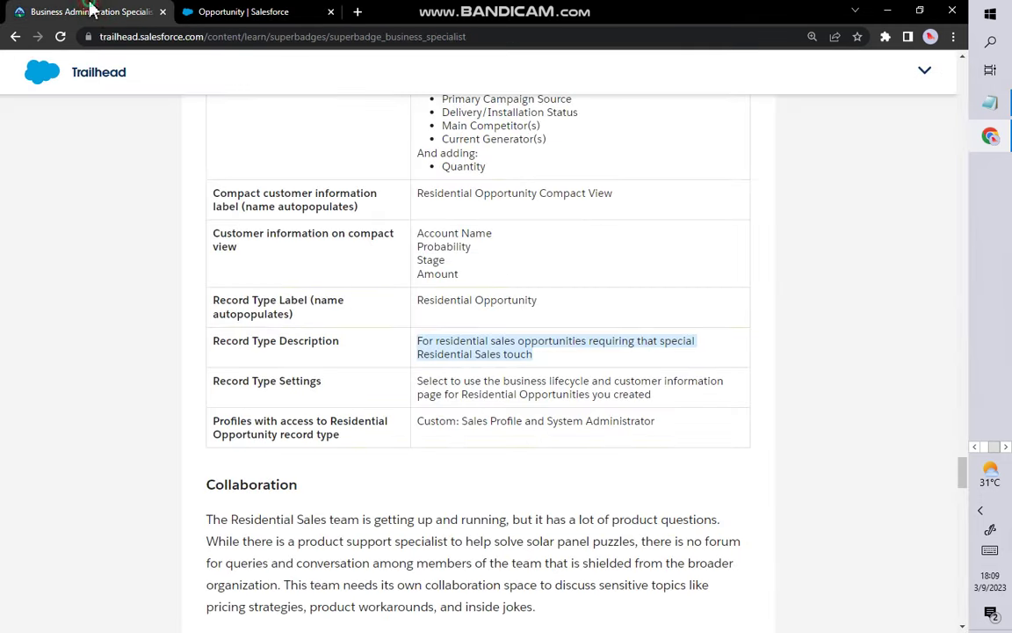
{"action": "scroll", "coordinate": [437, 420], "scroll_direction": "down", "scroll_amount": 20}
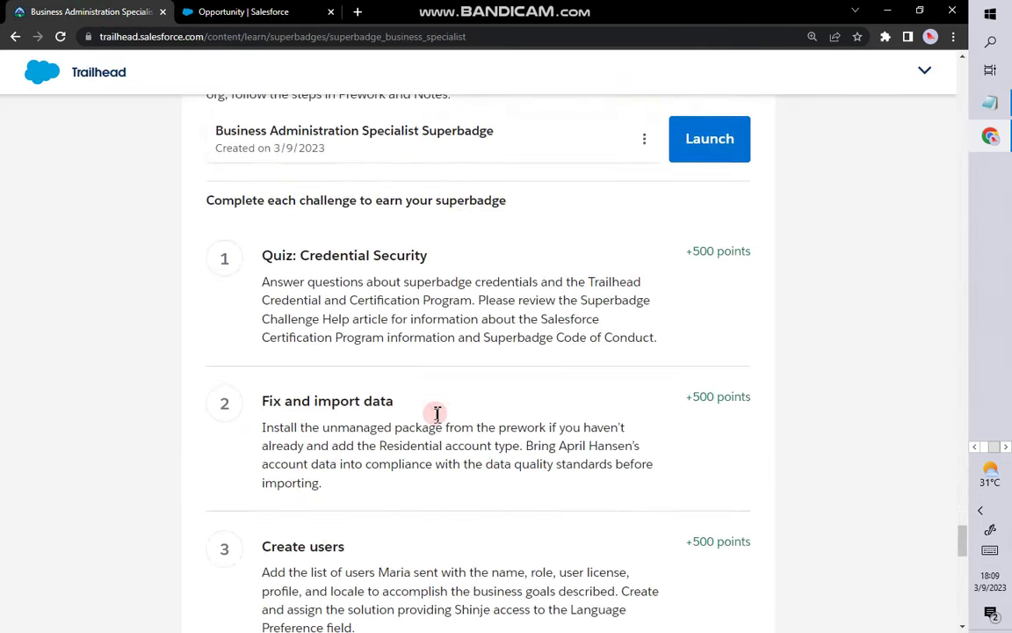
{"action": "scroll", "coordinate": [437, 413], "scroll_direction": "down", "scroll_amount": 5}
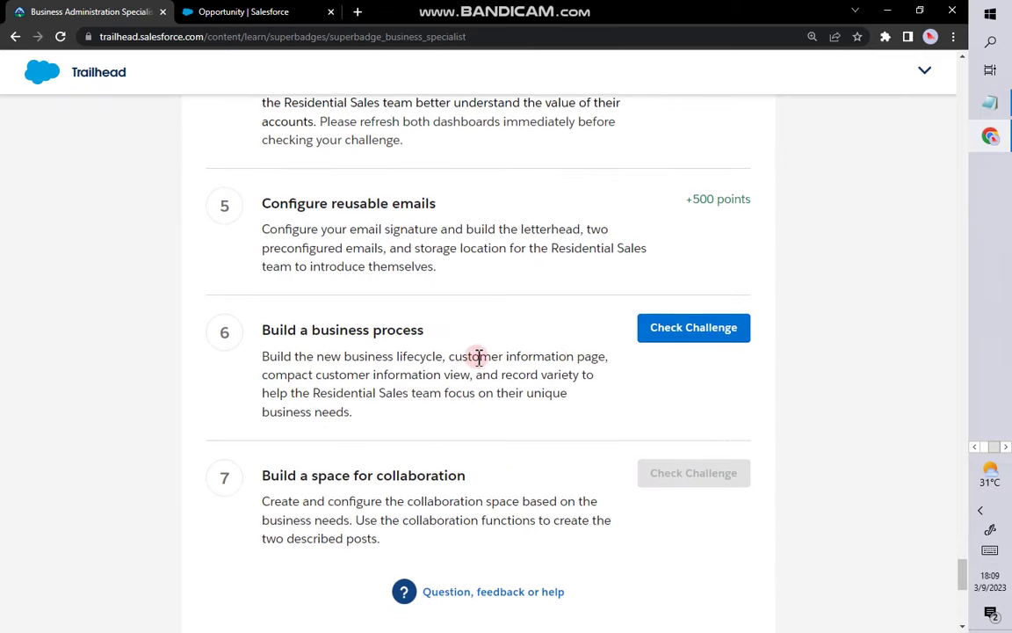
{"action": "left_click", "coordinate": [681, 260]}
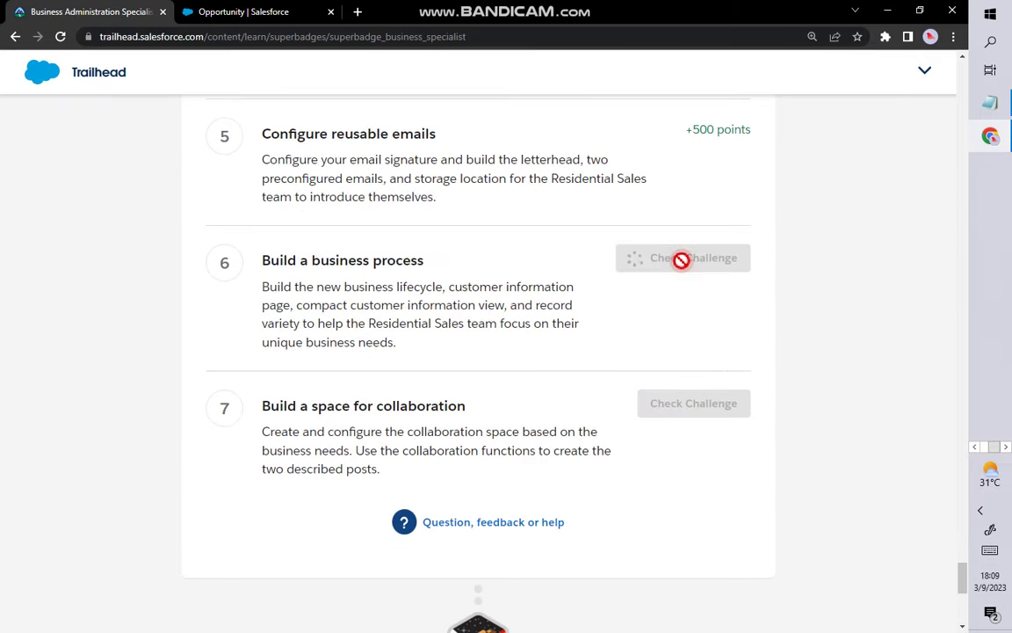